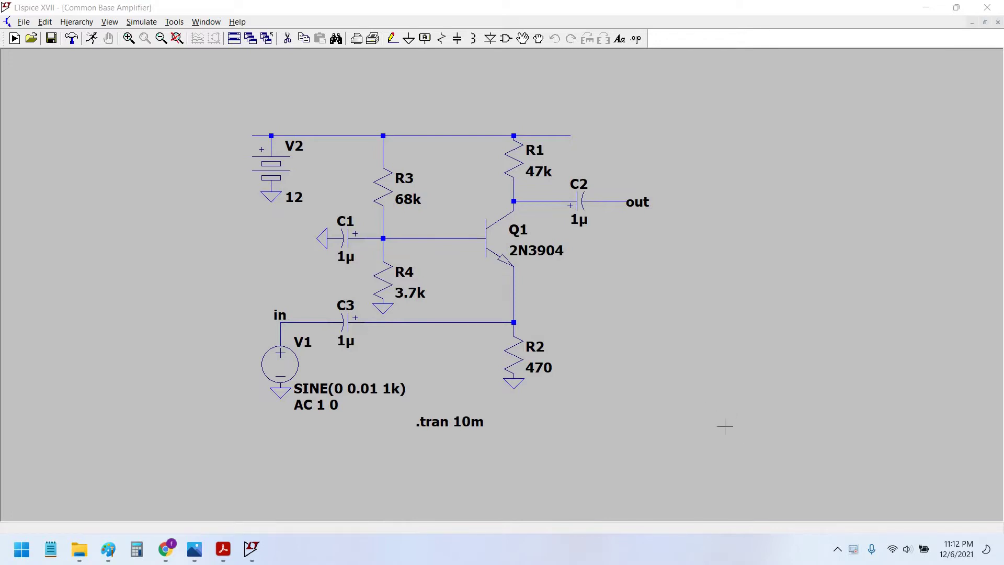
Step: Shift the ground symbol beneath emitter resistor R2 slightly lower, keeping it connected
{"action": "left_click_drag", "start_coordinate": [675, 430], "coordinate": [673, 426]}
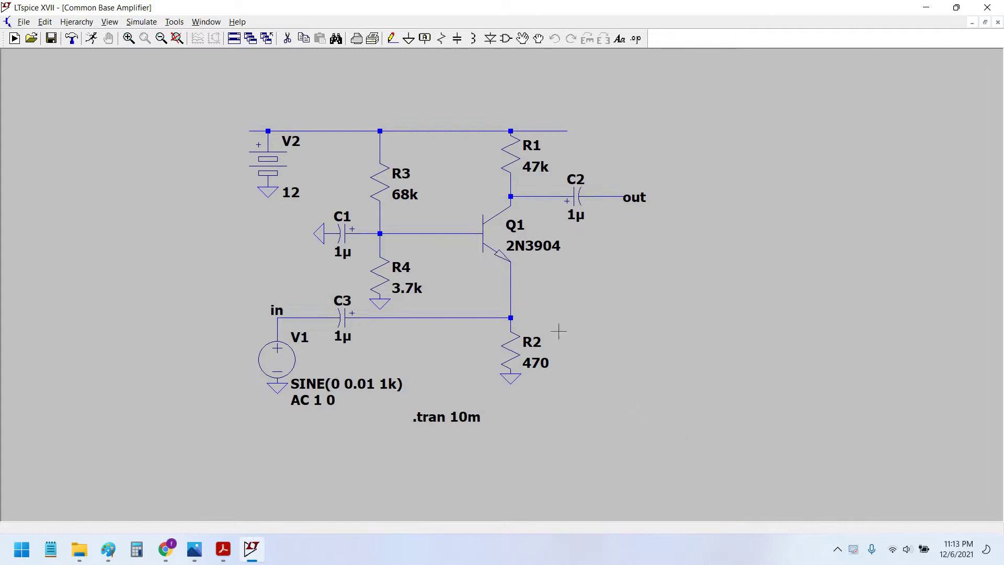
{"action": "left_click_drag", "start_coordinate": [607, 422], "coordinate": [604, 421]}
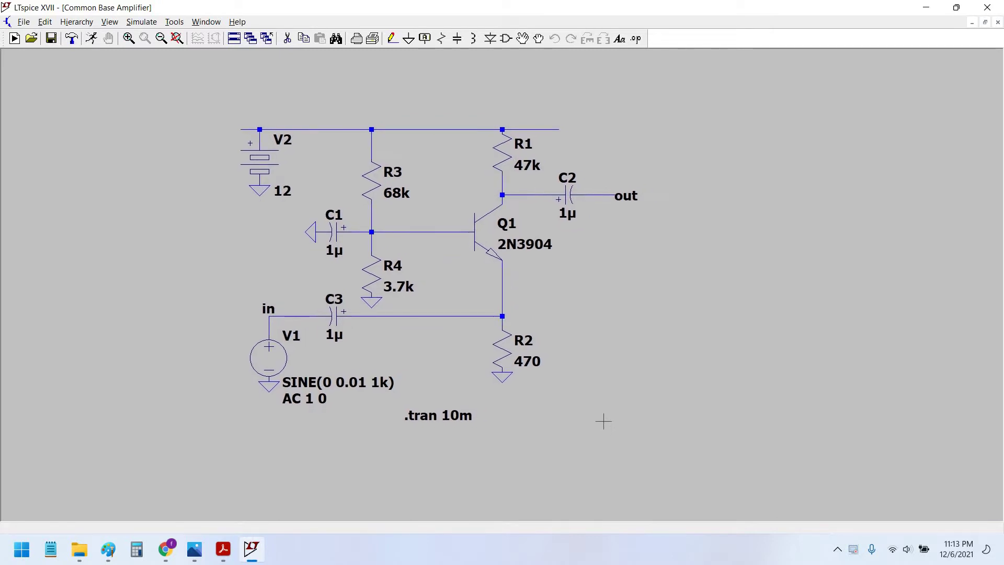
{"action": "left_click", "coordinate": [538, 38]}
{"action": "left_click", "coordinate": [508, 375]}
{"action": "left_click", "coordinate": [509, 386]}
{"action": "left_click_drag", "start_coordinate": [538, 421], "coordinate": [551, 432]}
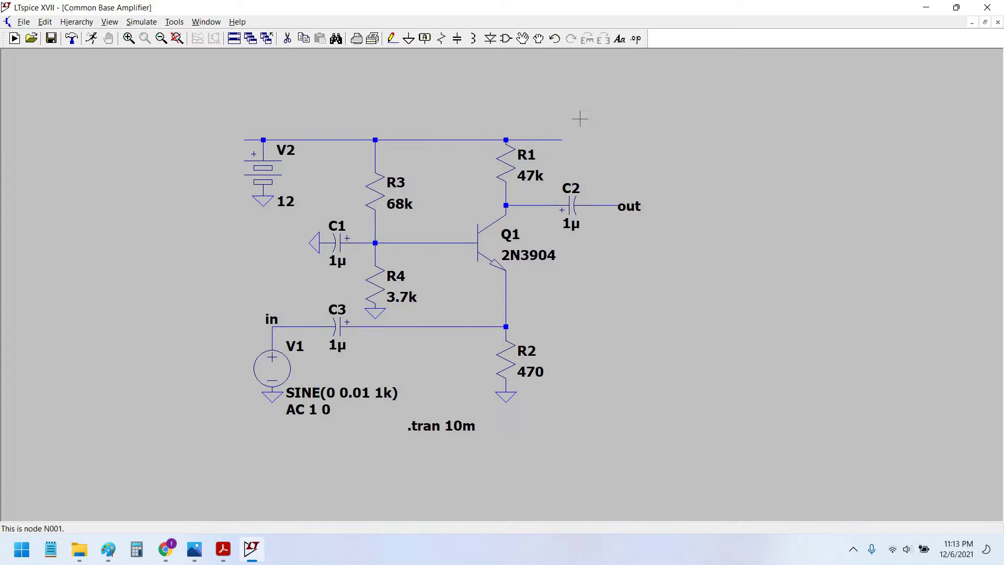
Step: Delete collector resistor R1 and wire Q1's collector directly to the supply rail
{"action": "left_click", "coordinate": [512, 174]}
{"action": "left_click", "coordinate": [393, 39]}
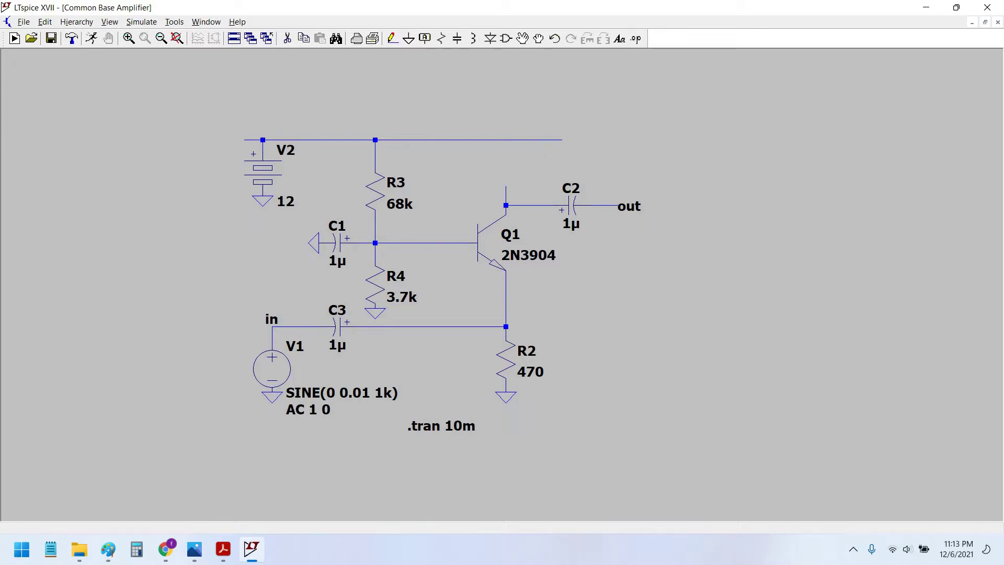
{"action": "left_click", "coordinate": [505, 185]}
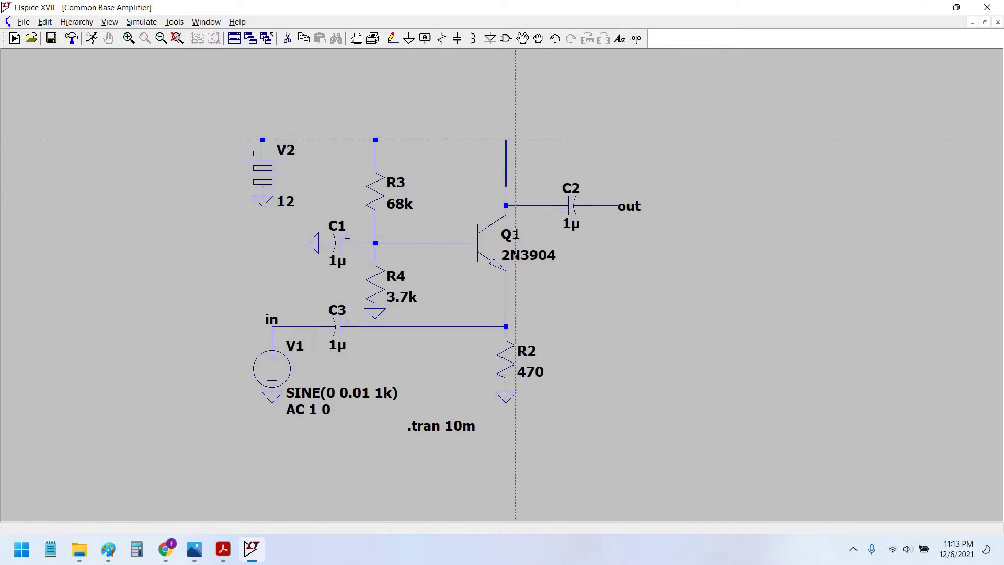
{"action": "left_click", "coordinate": [506, 140]}
{"action": "key", "text": "Escape"}
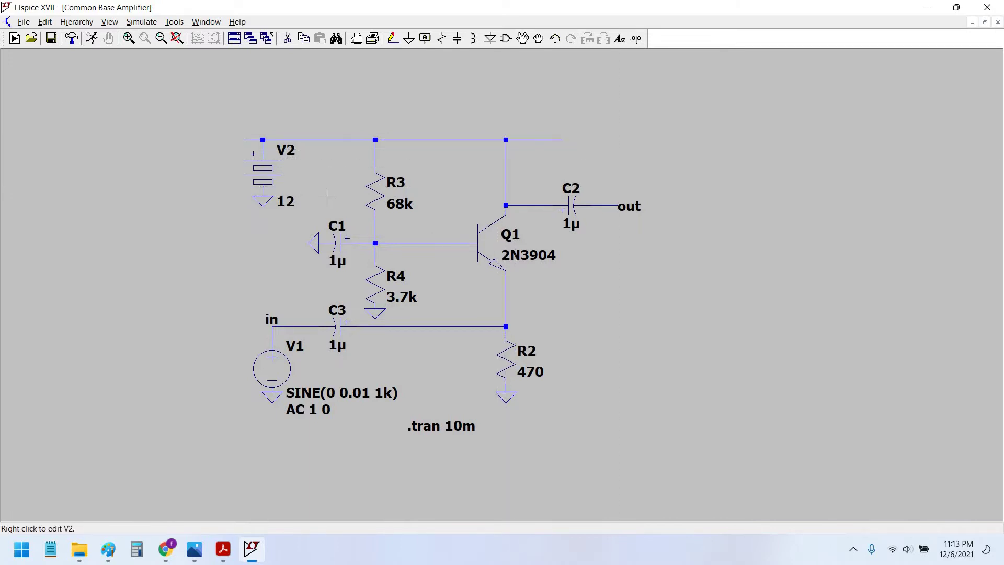
Step: Delete base capacitor C1 together with its ground symbol and leftover wire stub
{"action": "left_click_drag", "start_coordinate": [433, 225], "coordinate": [411, 216]}
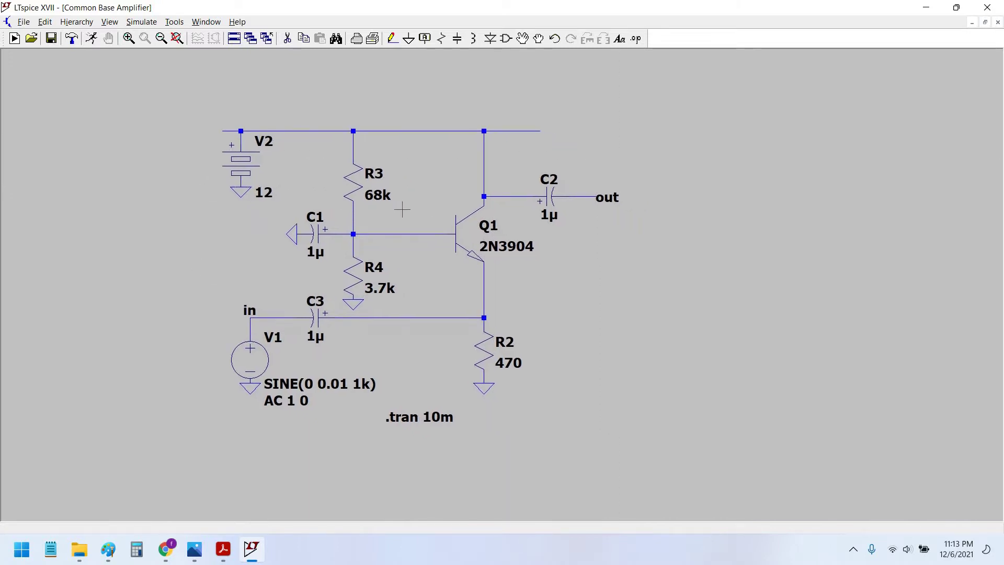
{"action": "left_click", "coordinate": [317, 237]}
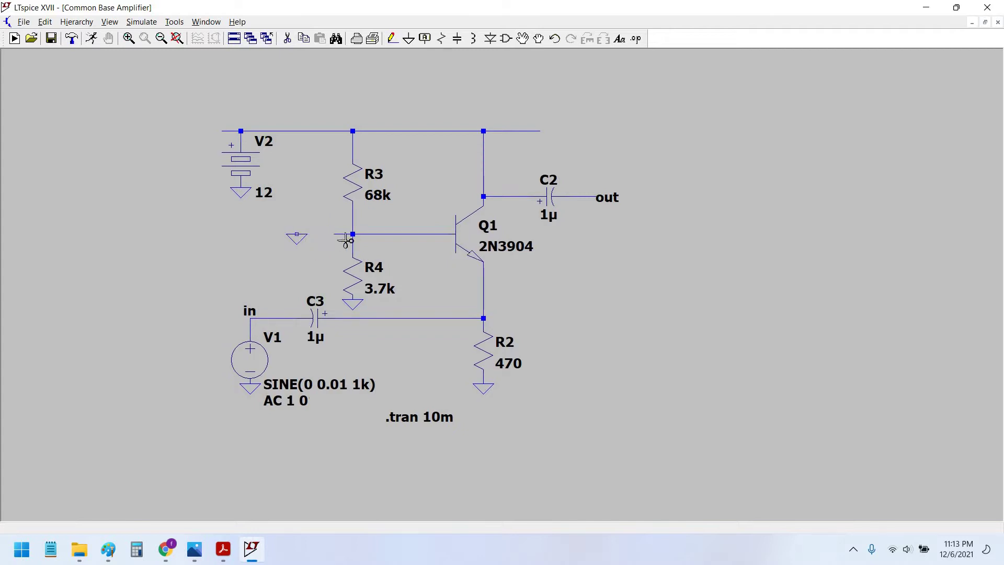
{"action": "left_click", "coordinate": [297, 236]}
{"action": "key", "text": "Escape"}
Step: Remove the wires on both sides of C3 and set the capacitor aside, clear of the circuit
{"action": "key", "text": "F5"}
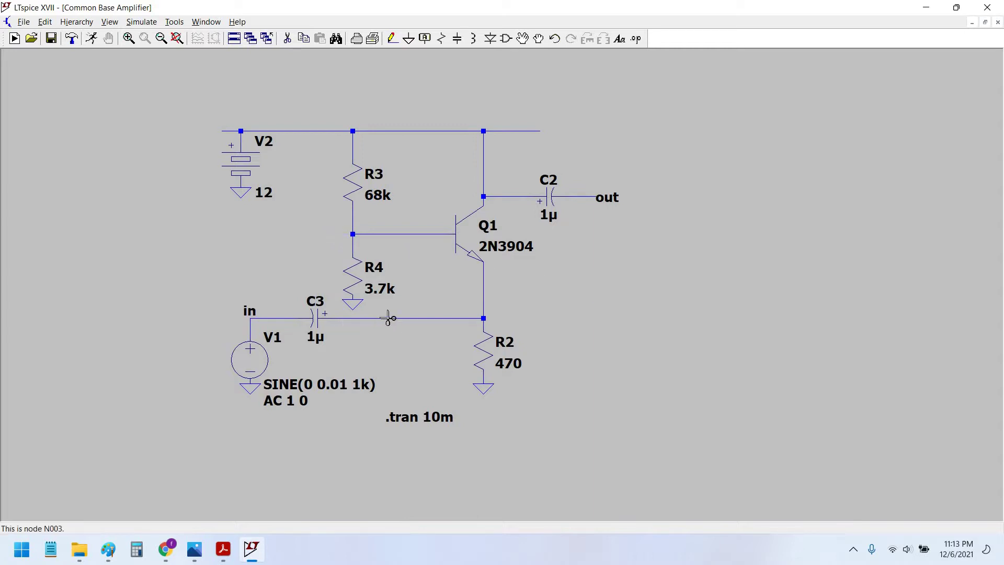
{"action": "left_click", "coordinate": [356, 319]}
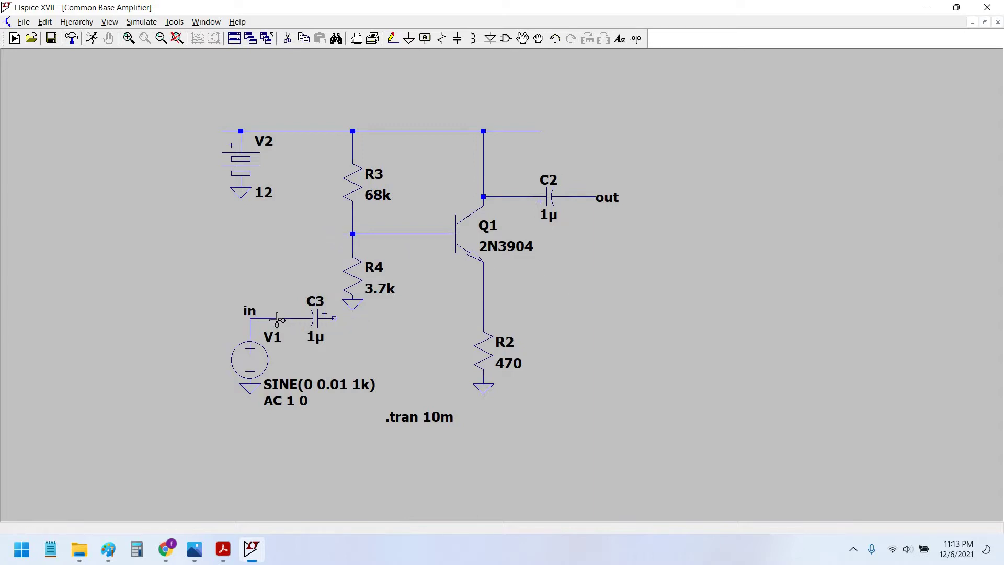
{"action": "left_click", "coordinate": [307, 319]}
{"action": "left_click", "coordinate": [622, 323]}
{"action": "key", "text": "Escape"}
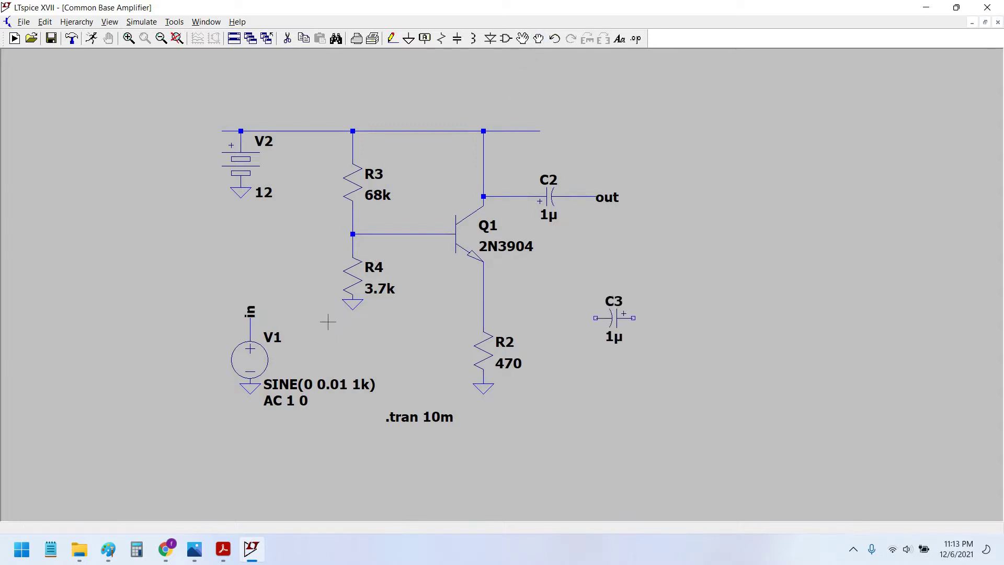
Step: Wire the in node of source V1 to the R3–R4 junction at Q1's base
{"action": "left_click", "coordinate": [393, 38]}
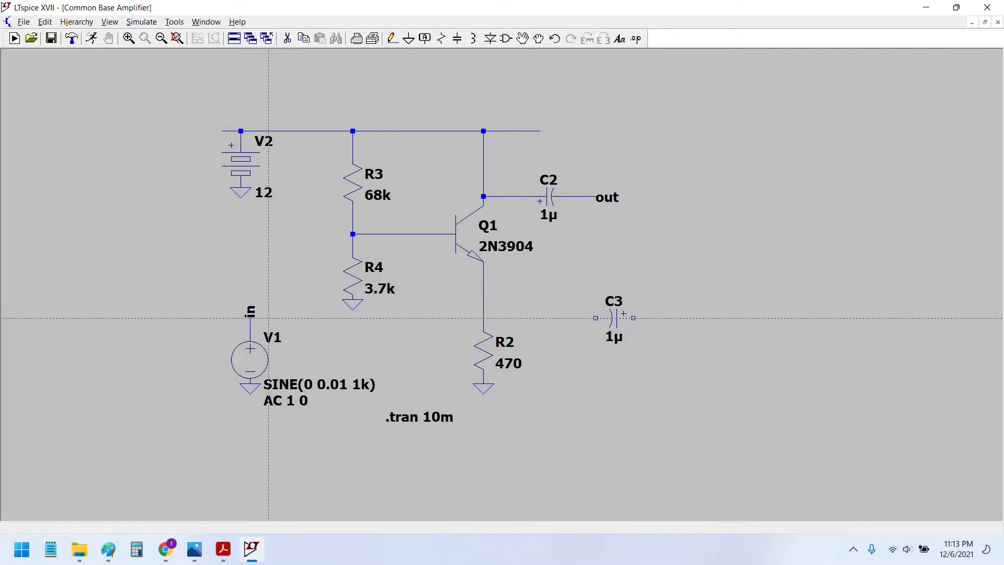
{"action": "left_click", "coordinate": [250, 317]}
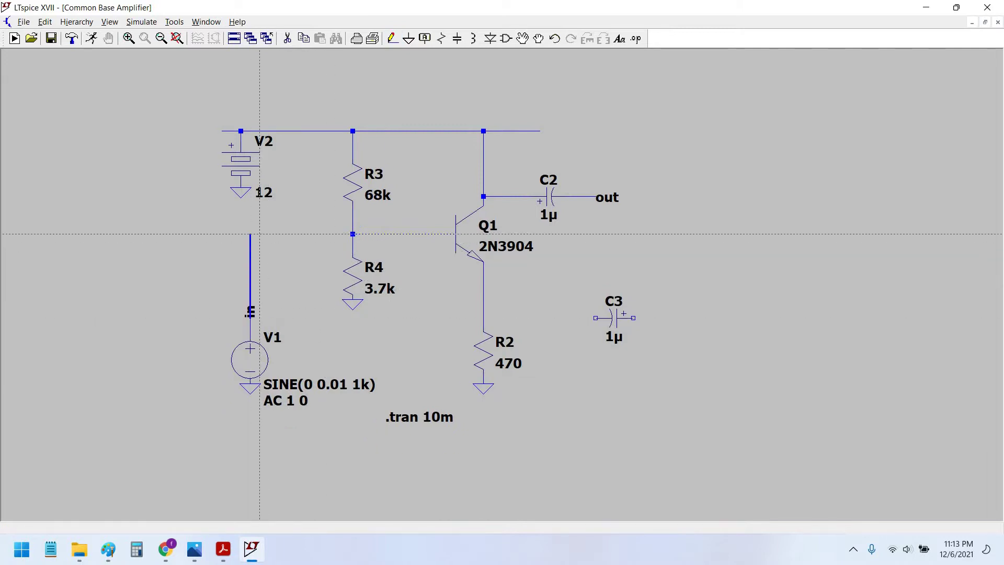
{"action": "left_click", "coordinate": [353, 234]}
{"action": "left_click", "coordinate": [455, 234]}
{"action": "key", "text": "Escape"}
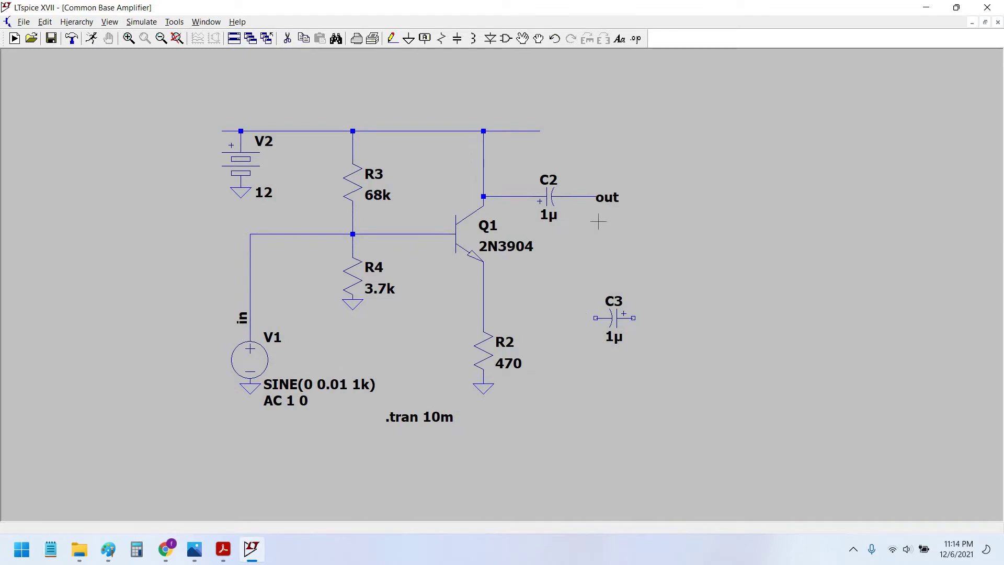
Step: Delete the wires joining C2 to Q1's collector and to the out label
{"action": "key", "text": "F5"}
{"action": "left_click", "coordinate": [513, 198]}
{"action": "left_click", "coordinate": [583, 209]}
{"action": "key", "text": "Escape"}
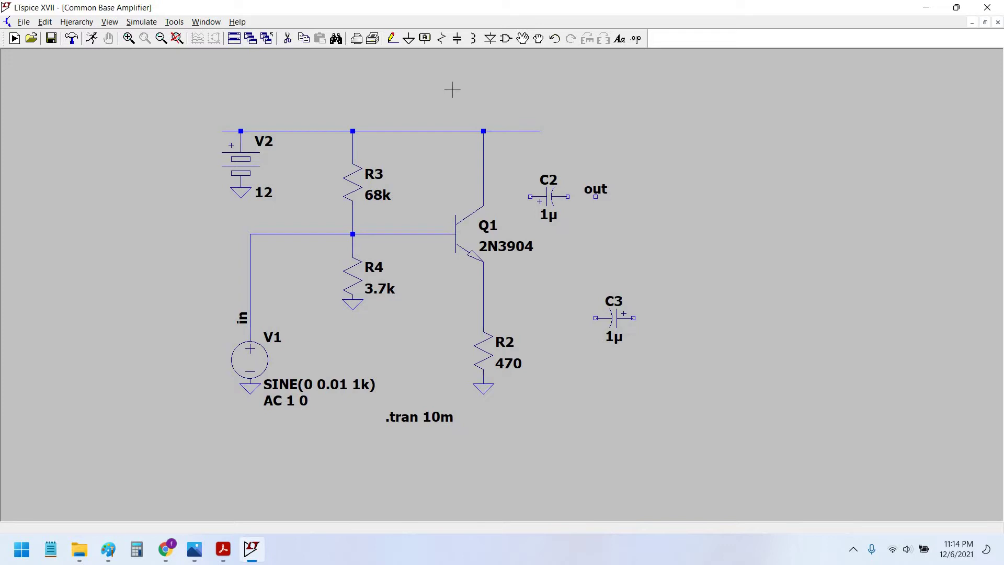
Step: Move C2 beside Q1's emitter, wire it to the emitter node and add a short output wire
{"action": "left_click", "coordinate": [538, 38]}
{"action": "left_click", "coordinate": [548, 197]}
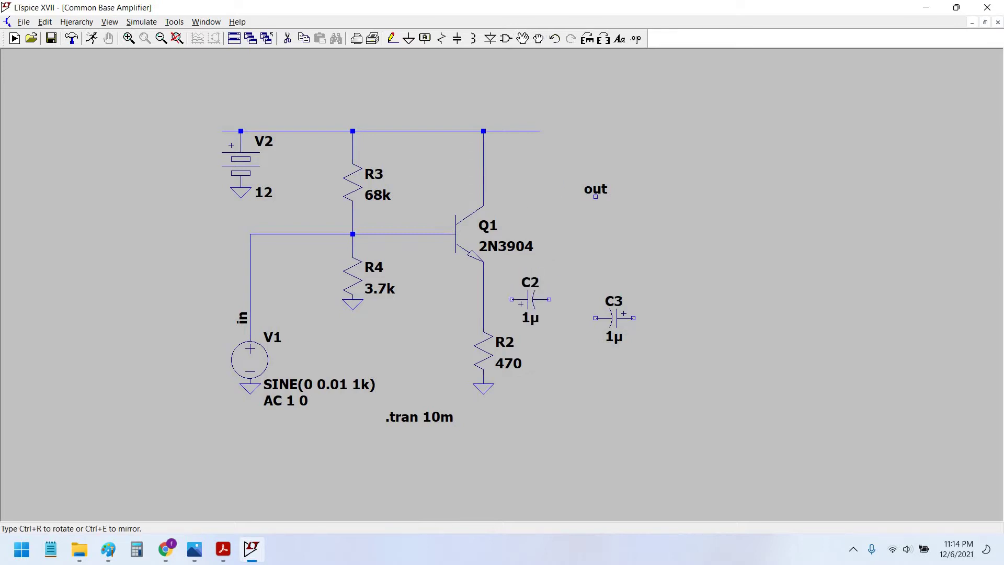
{"action": "left_click", "coordinate": [392, 39]}
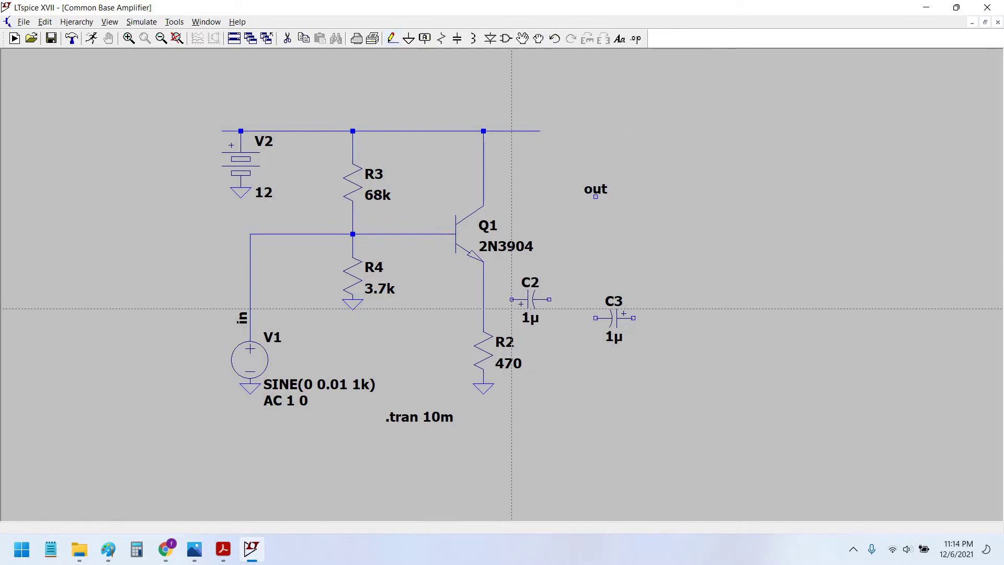
{"action": "left_click", "coordinate": [484, 299]}
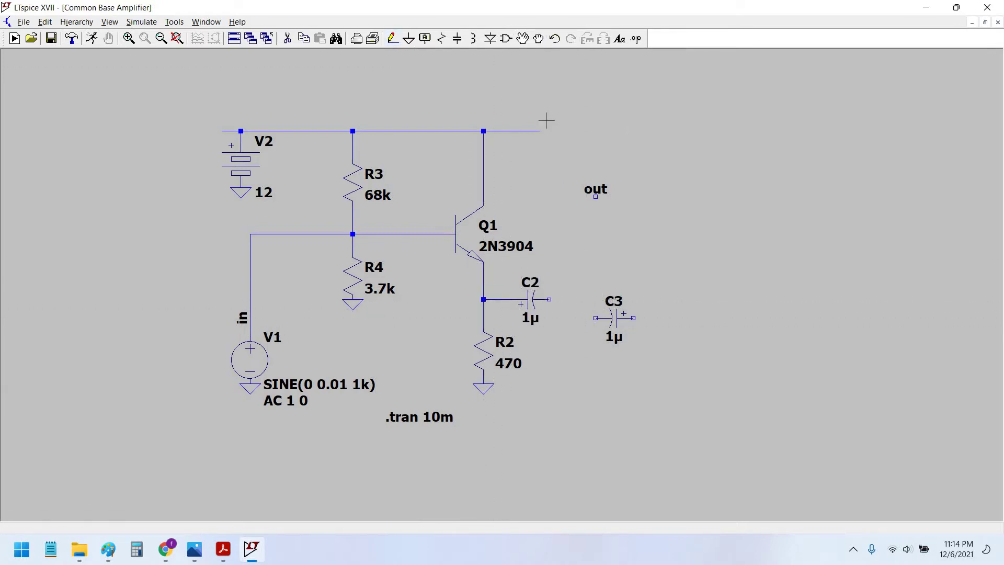
{"action": "left_click", "coordinate": [391, 38]}
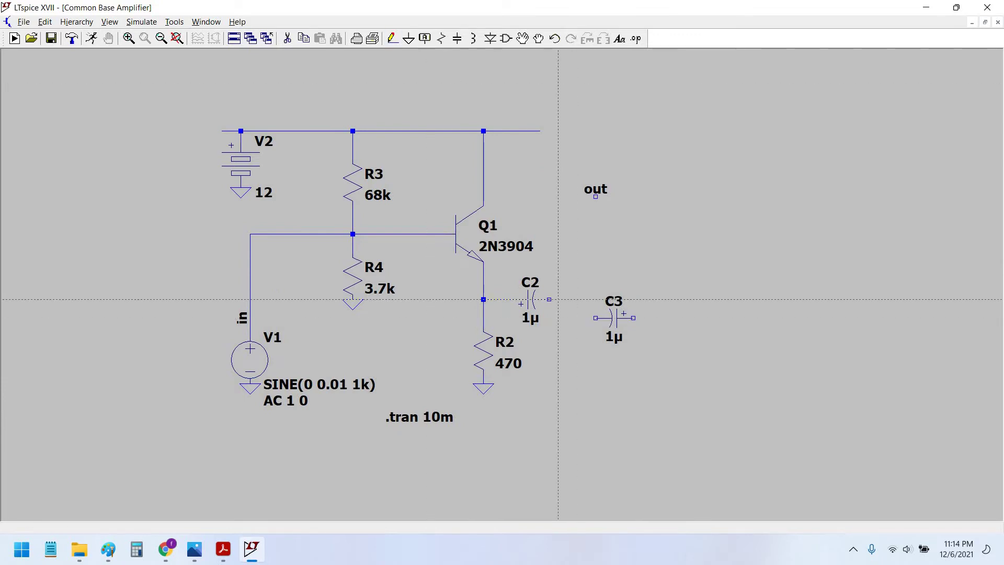
{"action": "left_click", "coordinate": [567, 300]}
{"action": "key", "text": "Escape"}
Step: Delete the unused capacitor C3 and move the out label to the end of C2's output wire
{"action": "key", "text": "F5"}
{"action": "left_click", "coordinate": [614, 320]}
{"action": "left_click", "coordinate": [539, 40]}
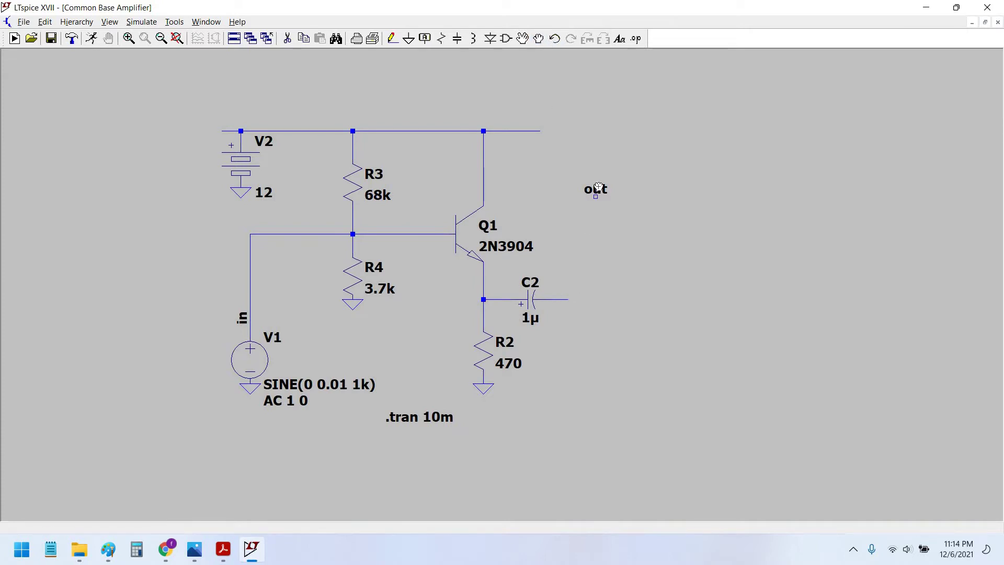
{"action": "left_click", "coordinate": [595, 195]}
{"action": "left_click", "coordinate": [567, 299]}
{"action": "left_click_drag", "start_coordinate": [559, 310], "coordinate": [565, 311]}
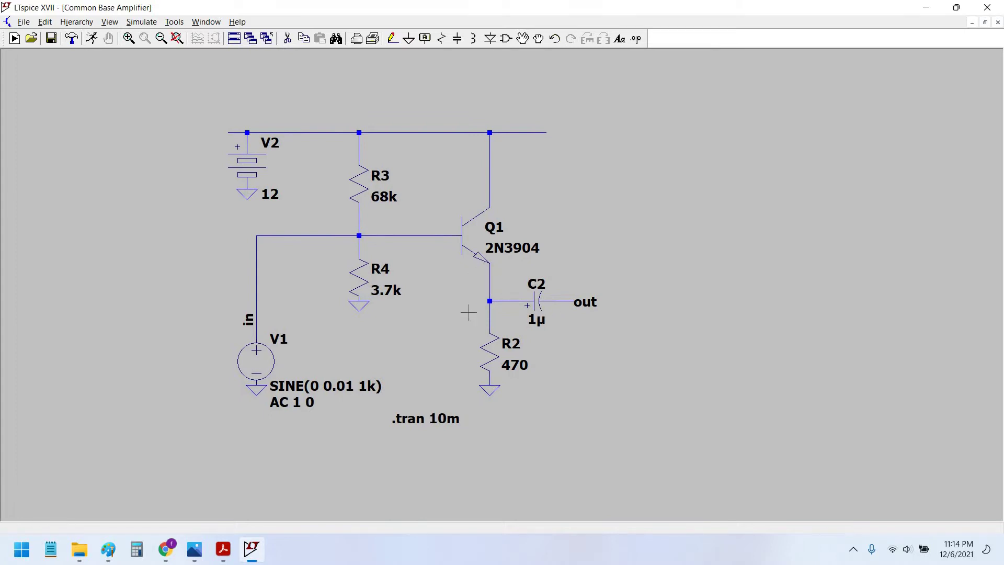
Step: Move the in label up V1's wire to just below its upper corner
{"action": "scroll", "coordinate": [444, 320], "scroll_direction": "down", "scroll_amount": 1}
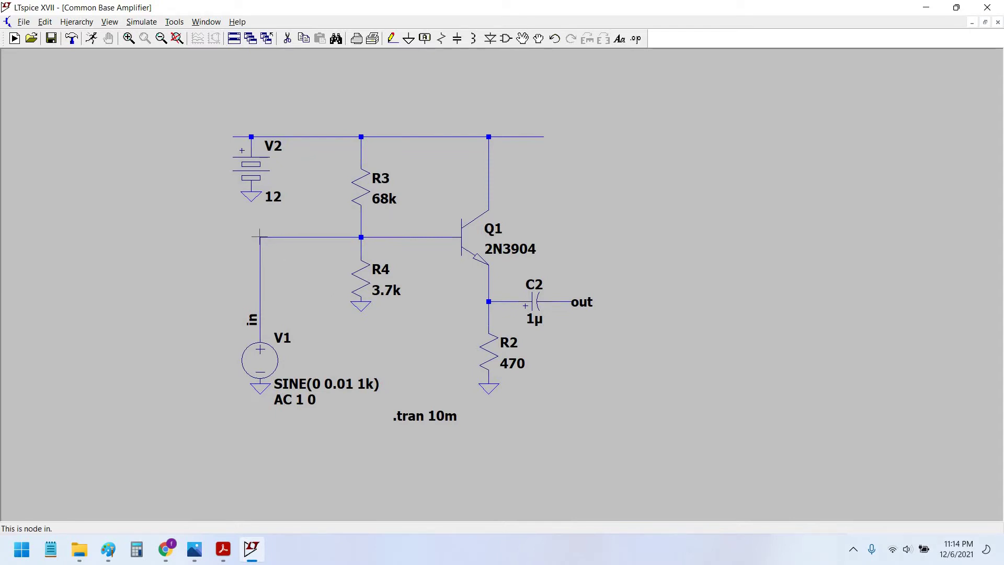
{"action": "left_click", "coordinate": [539, 41]}
{"action": "left_click_drag", "start_coordinate": [252, 319], "coordinate": [252, 246]}
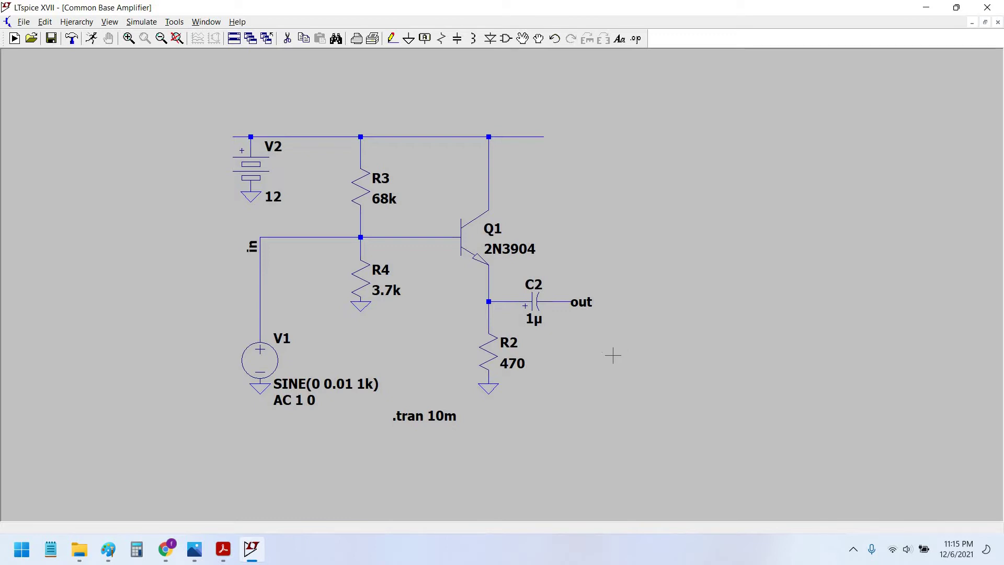
{"action": "left_click_drag", "start_coordinate": [613, 363], "coordinate": [609, 356]}
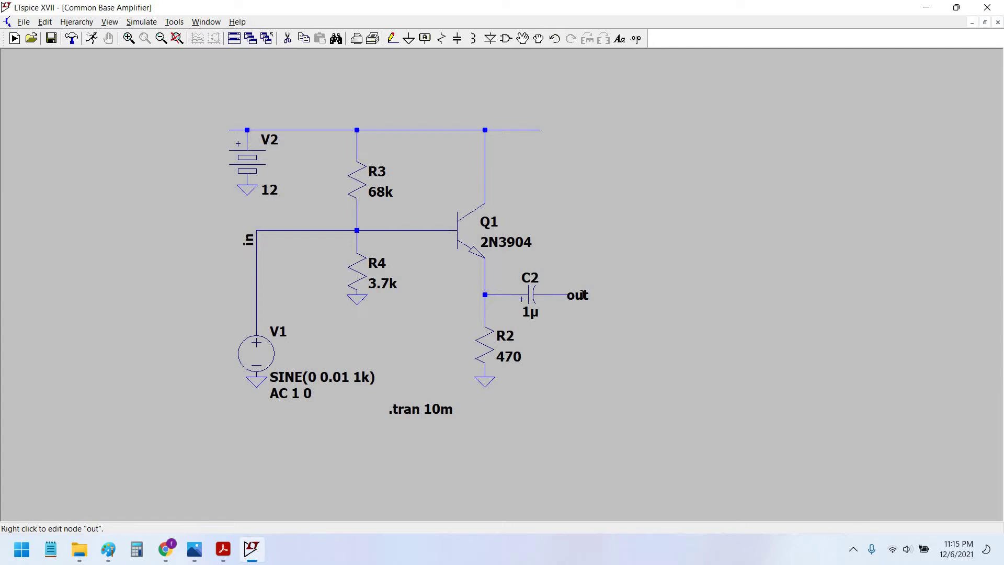
{"action": "left_click_drag", "start_coordinate": [570, 333], "coordinate": [539, 317]}
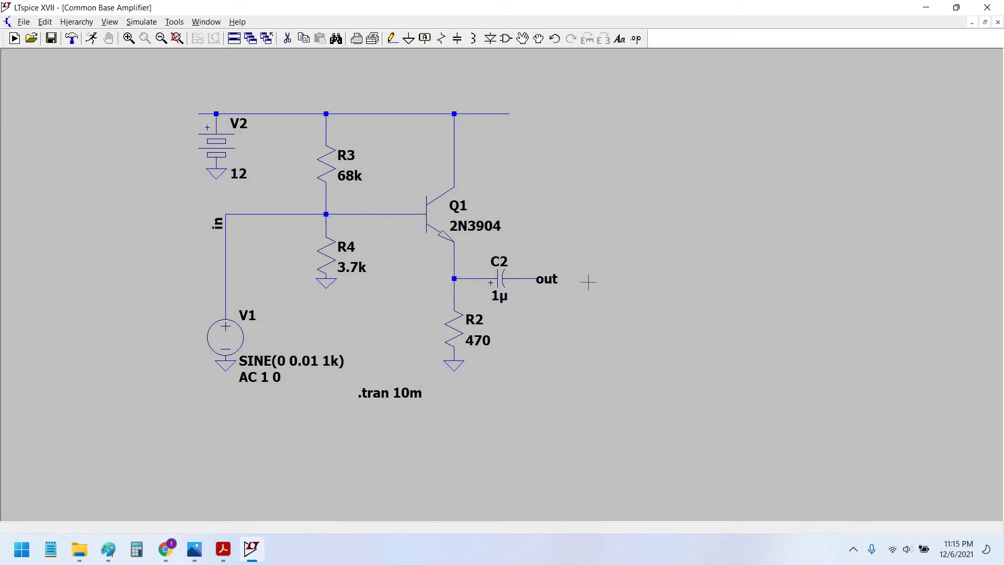
{"action": "left_click_drag", "start_coordinate": [595, 330], "coordinate": [601, 350]}
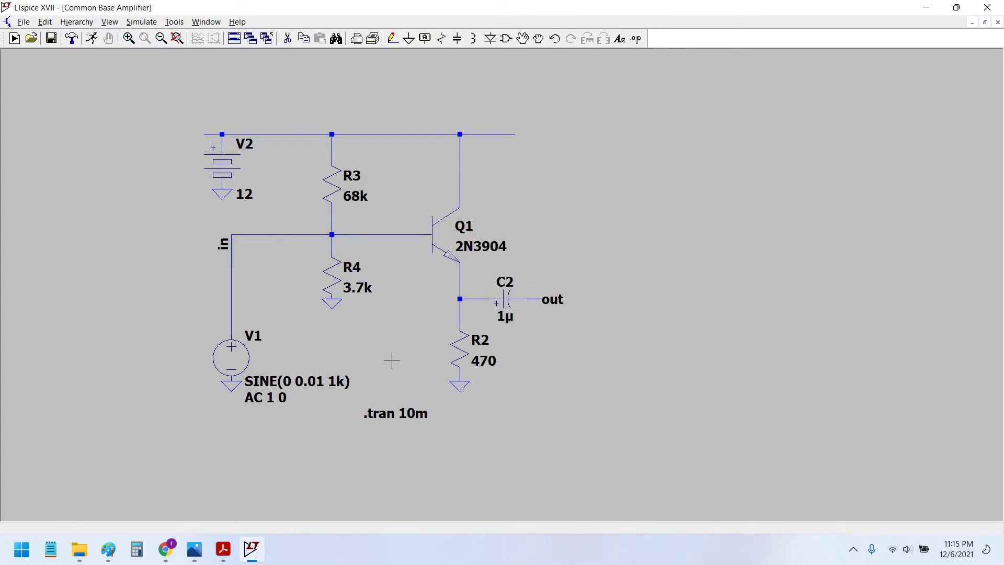
{"action": "left_click_drag", "start_coordinate": [389, 357], "coordinate": [393, 361]}
{"action": "left_click_drag", "start_coordinate": [569, 374], "coordinate": [570, 369]}
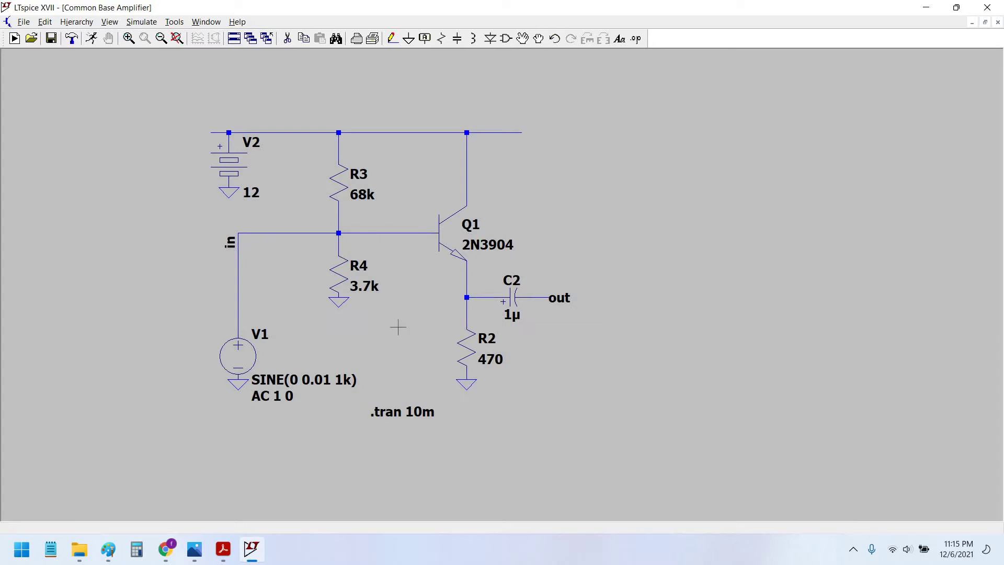
{"action": "left_click_drag", "start_coordinate": [419, 334], "coordinate": [434, 339]}
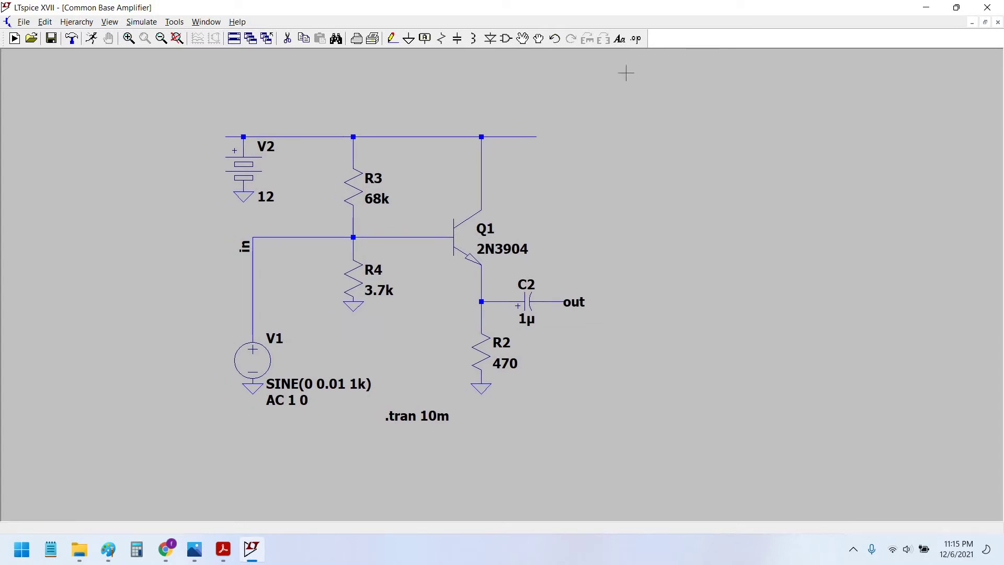
Step: Add the comment "COMMON COLLECTOR TRANSISTOR CONFIGURATION" above the circuit
{"action": "left_click", "coordinate": [622, 38]}
{"action": "key", "text": "t"}
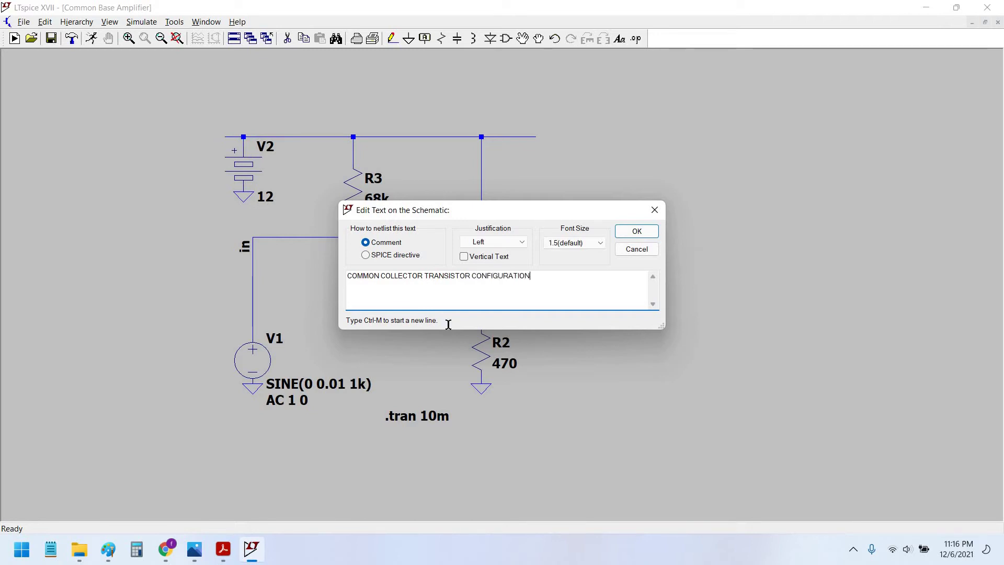
{"action": "key", "text": "Return"}
{"action": "left_click", "coordinate": [225, 143]}
Step: Run the 10 ms transient simulation and plot the voltages at the in and out nodes
{"action": "right_click", "coordinate": [592, 224]}
{"action": "left_click", "coordinate": [666, 272]}
{"action": "left_click_drag", "start_coordinate": [660, 307], "coordinate": [655, 258]}
{"action": "scroll", "coordinate": [648, 262], "scroll_direction": "down", "scroll_amount": 1}
{"action": "left_click", "coordinate": [88, 39]}
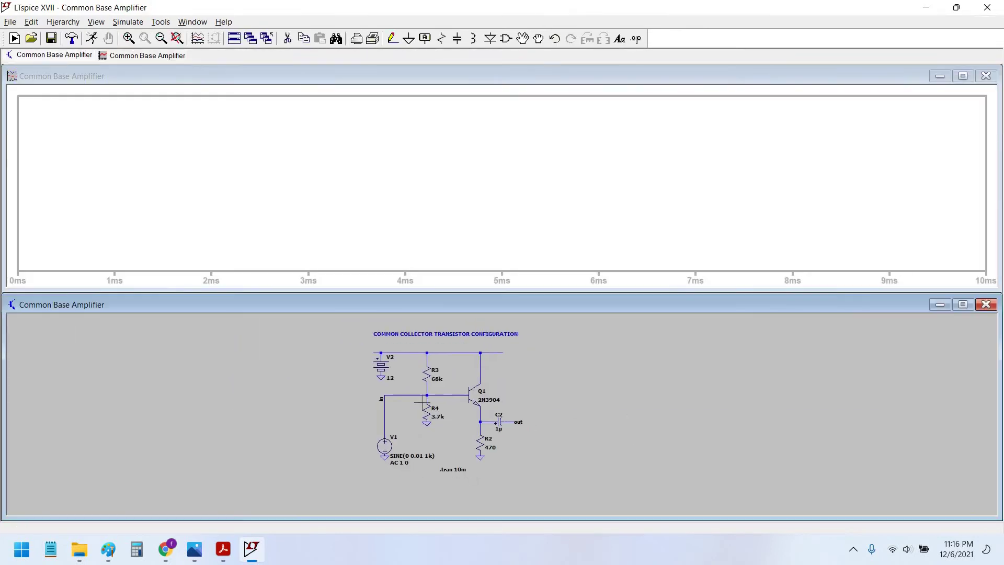
{"action": "scroll", "coordinate": [423, 403], "scroll_direction": "up", "scroll_amount": 3}
{"action": "left_click", "coordinate": [338, 383]}
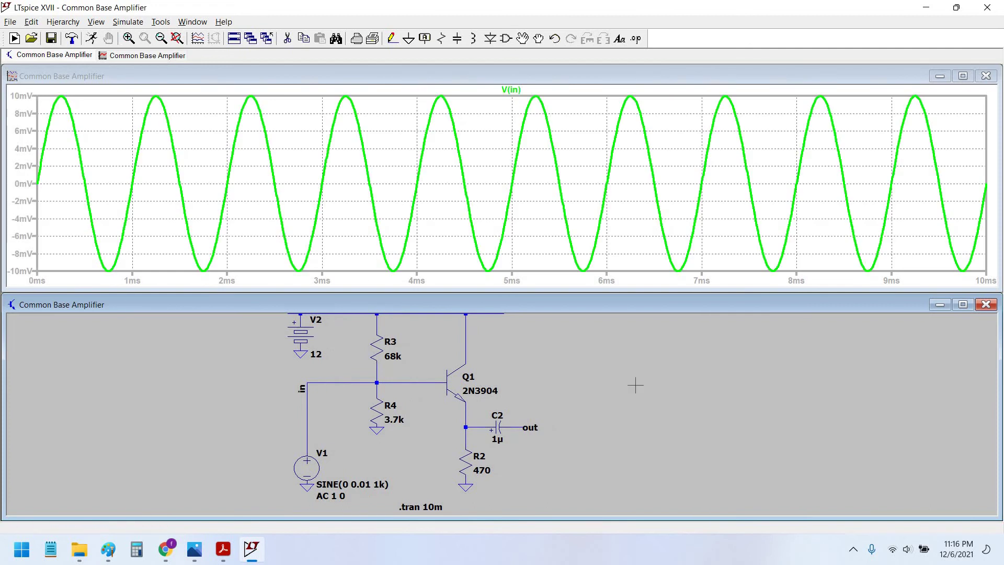
{"action": "left_click", "coordinate": [538, 428]}
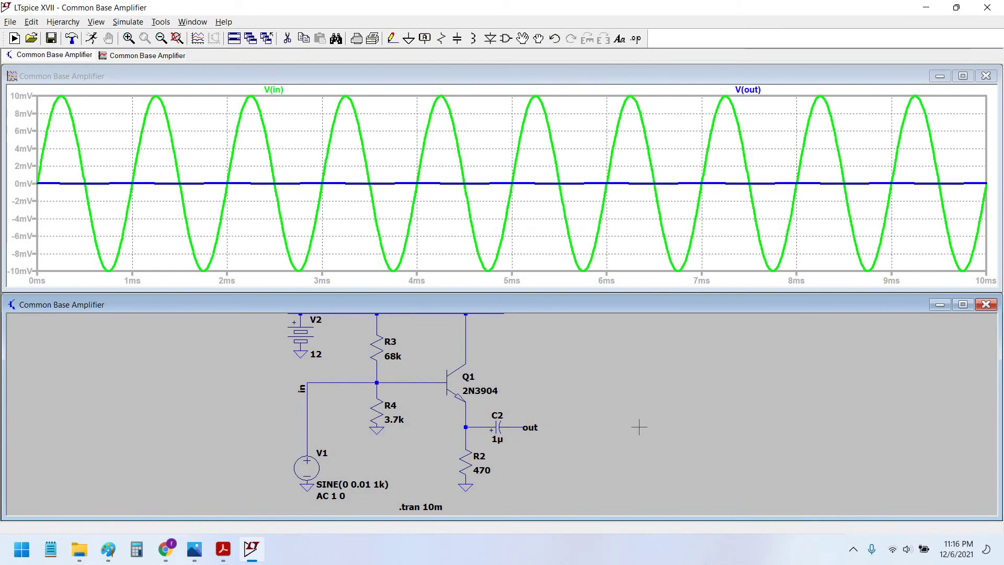
{"action": "scroll", "coordinate": [636, 429], "scroll_direction": "down", "scroll_amount": 3}
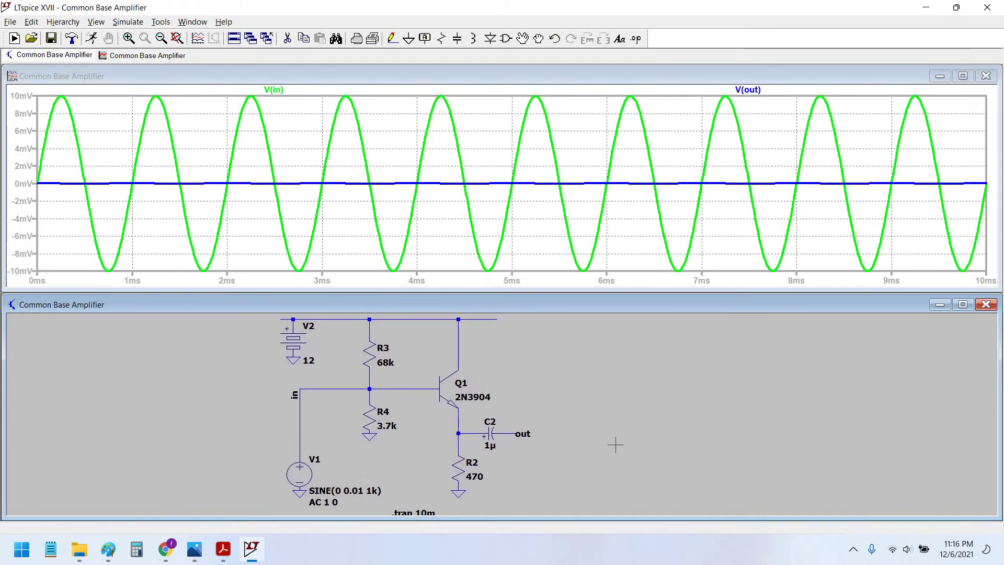
{"action": "scroll", "coordinate": [597, 445], "scroll_direction": "down", "scroll_amount": 2}
{"action": "left_click_drag", "start_coordinate": [561, 438], "coordinate": [551, 435]}
{"action": "left_click_drag", "start_coordinate": [548, 473], "coordinate": [553, 446]}
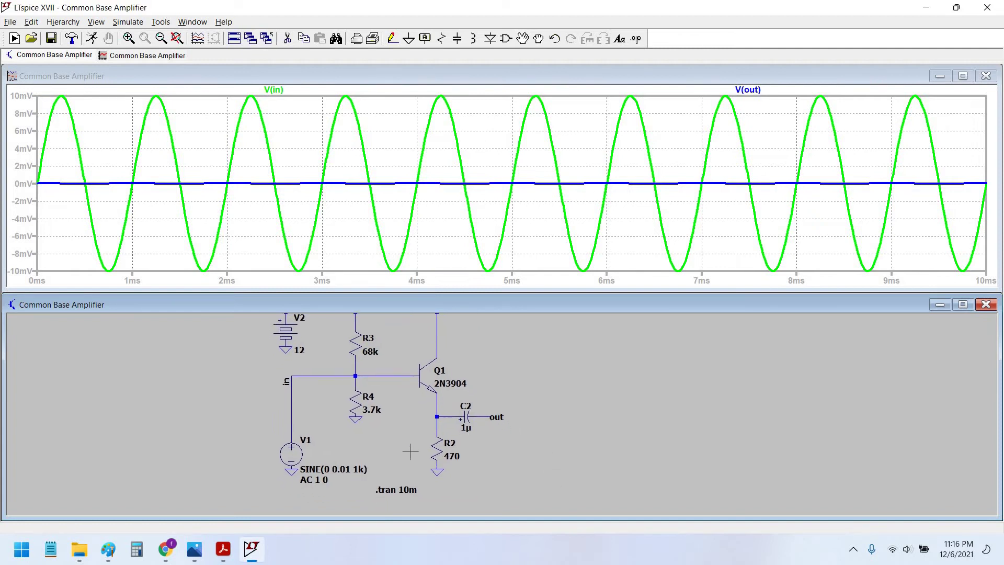
{"action": "scroll", "coordinate": [396, 460], "scroll_direction": "up", "scroll_amount": 1}
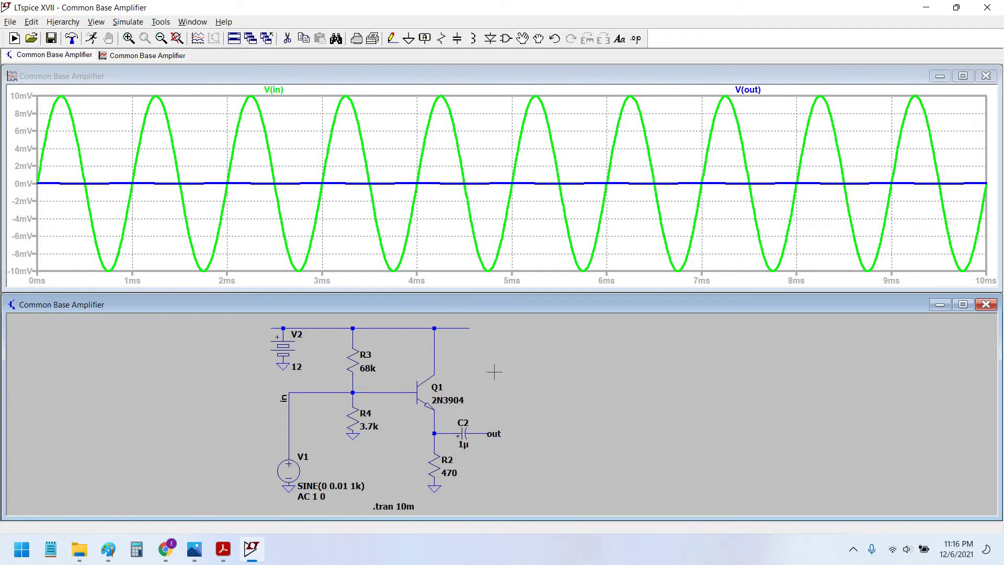
Step: Replace the wire between the in node and the R3–R4 junction with a copy of capacitor C2 rotated 180 degrees
{"action": "left_click_drag", "start_coordinate": [377, 447], "coordinate": [376, 442]}
{"action": "left_click_drag", "start_coordinate": [407, 393], "coordinate": [404, 392]}
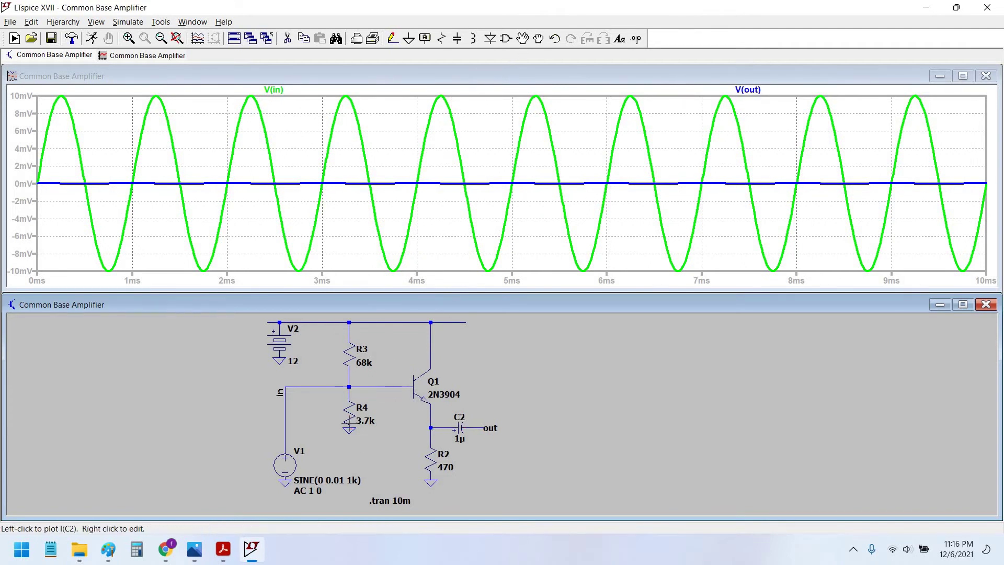
{"action": "left_click", "coordinate": [314, 387]}
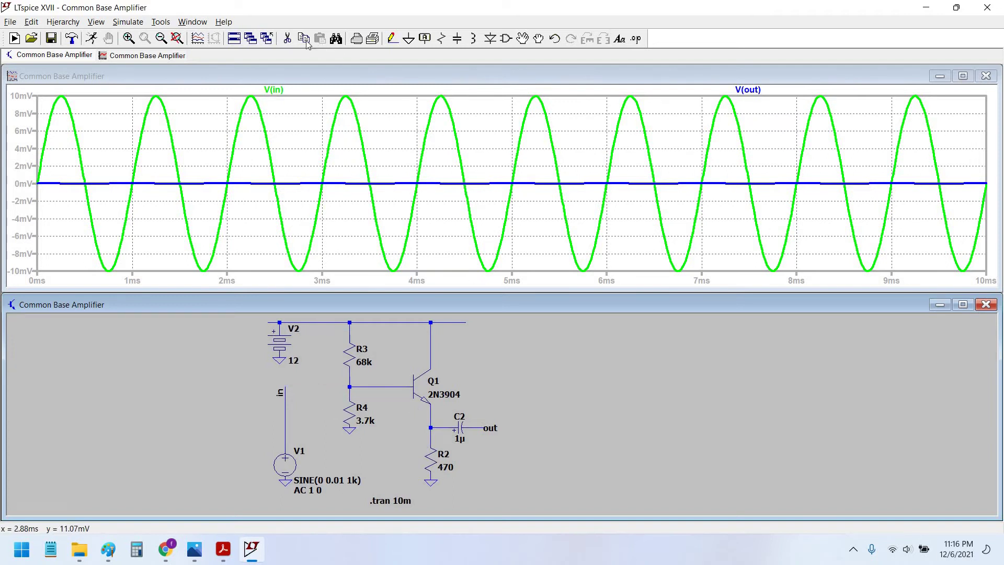
{"action": "left_click", "coordinate": [457, 428]}
{"action": "key", "text": "ctrl+r"}
{"action": "key", "text": "ctrl+r"}
{"action": "left_click", "coordinate": [320, 387]}
{"action": "key", "text": "Escape"}
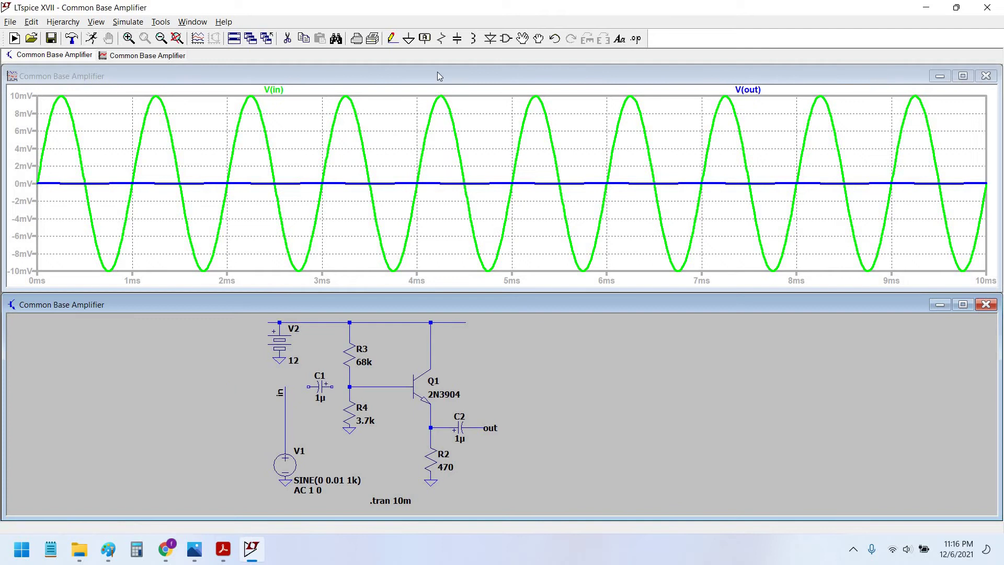
Step: Wire capacitor C1 between V1's input wire and the R3–R4 junction at Q1's base
{"action": "key", "text": "F3"}
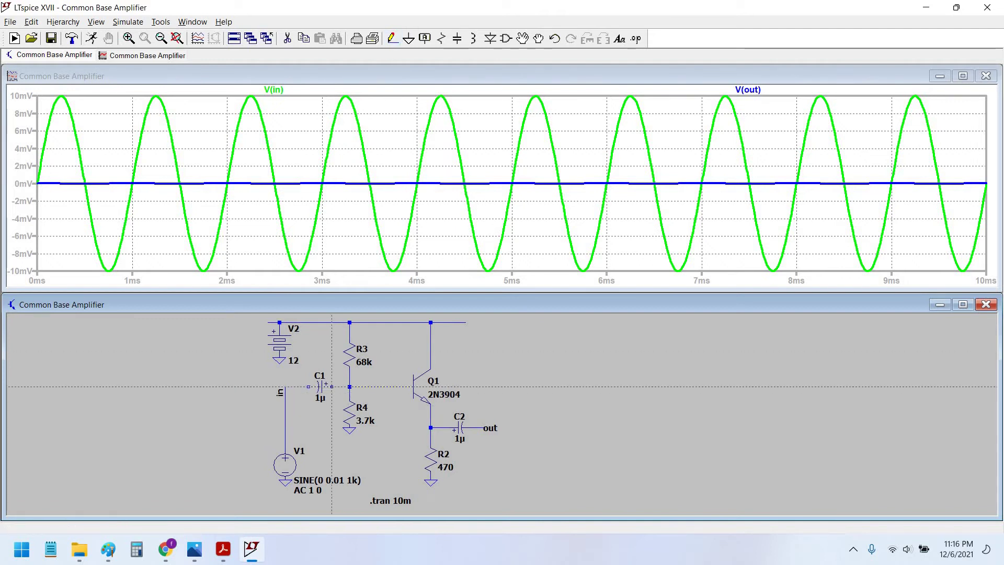
{"action": "left_click", "coordinate": [309, 386]}
{"action": "left_click", "coordinate": [285, 398]}
{"action": "left_click", "coordinate": [413, 387]}
{"action": "left_click", "coordinate": [327, 386]}
{"action": "key", "text": "Escape"}
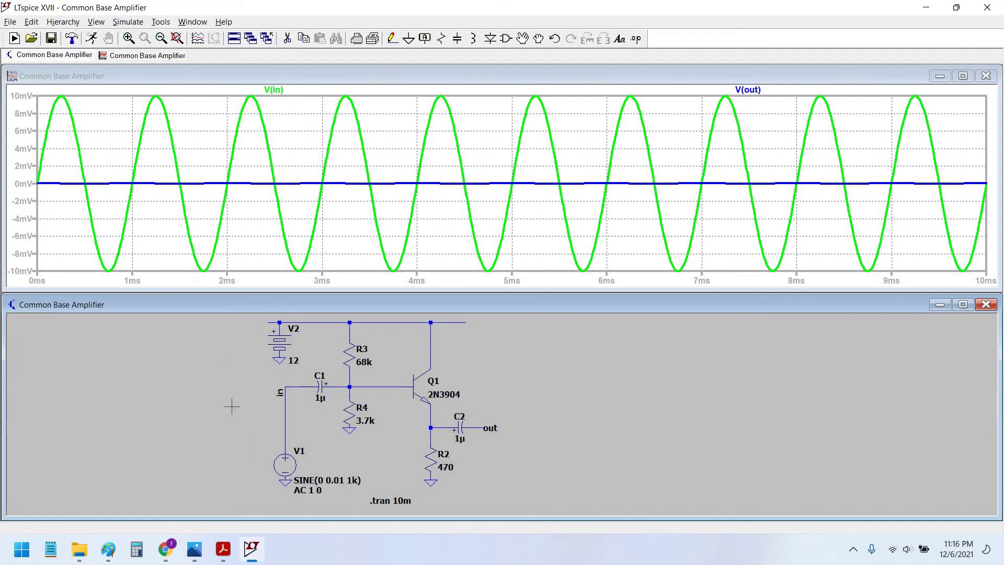
Step: Rerun the transient simulation with the input coupling capacitor in place
{"action": "scroll", "coordinate": [237, 413], "scroll_direction": "down", "scroll_amount": 1}
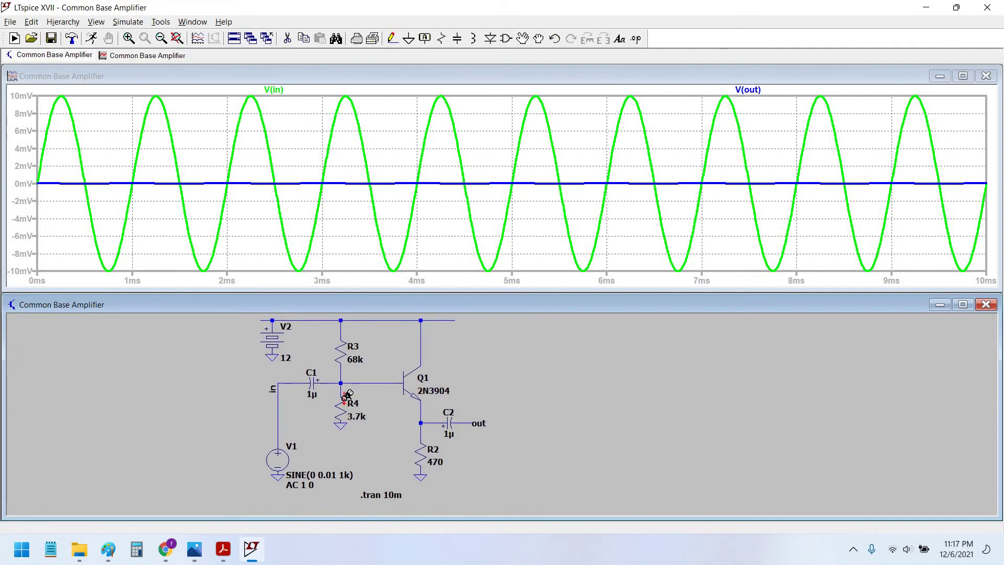
{"action": "left_click_drag", "start_coordinate": [310, 403], "coordinate": [312, 410]}
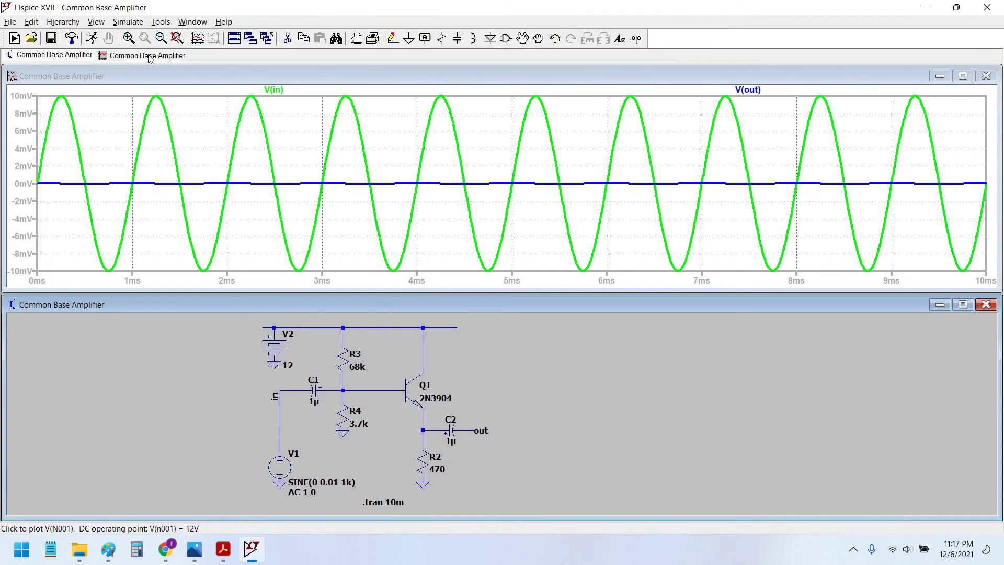
{"action": "left_click", "coordinate": [91, 38]}
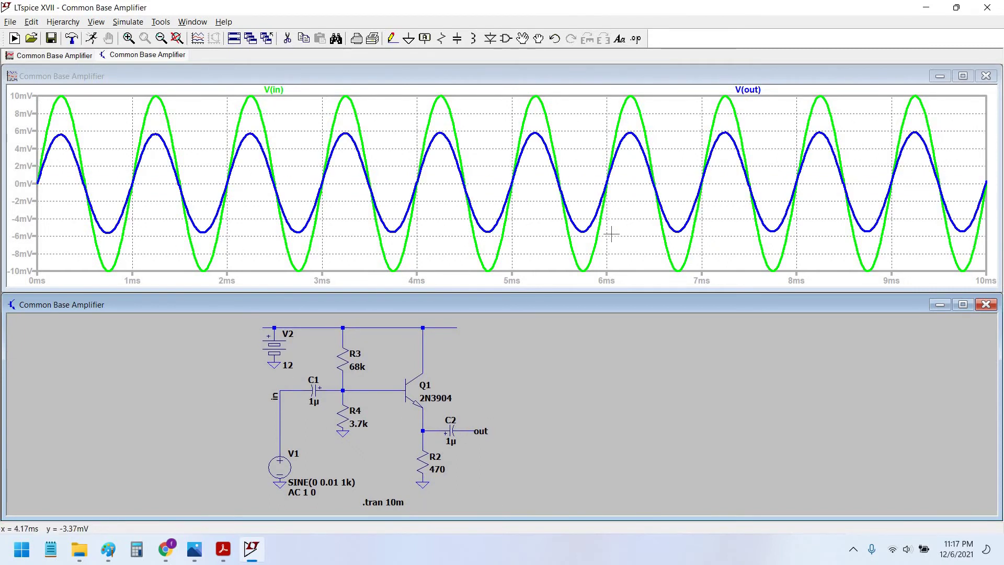
{"action": "left_click_drag", "start_coordinate": [617, 408], "coordinate": [621, 416]}
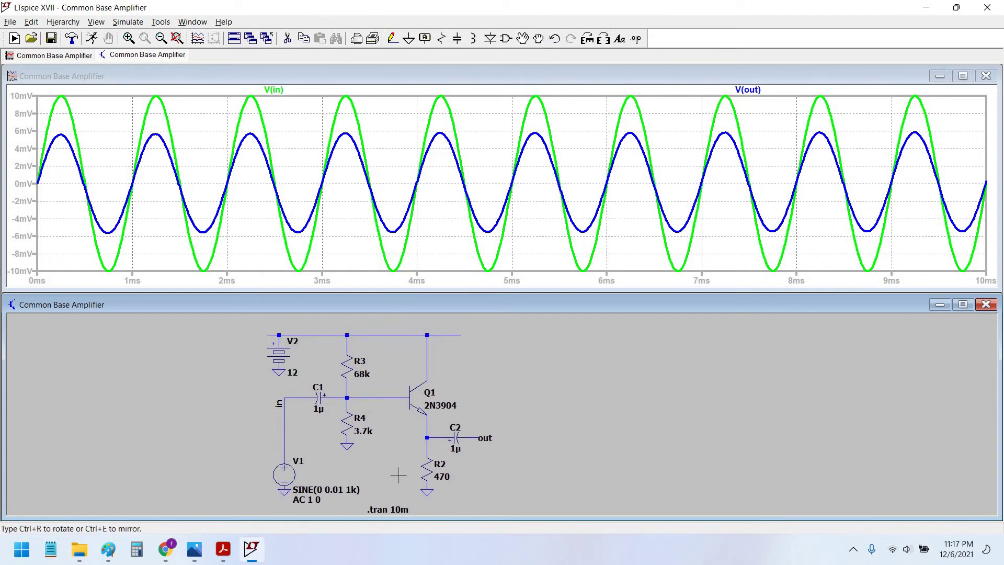
Step: Set emitter resistor R2 to 150 ohms and rerun the transient simulation
{"action": "right_click", "coordinate": [426, 472]}
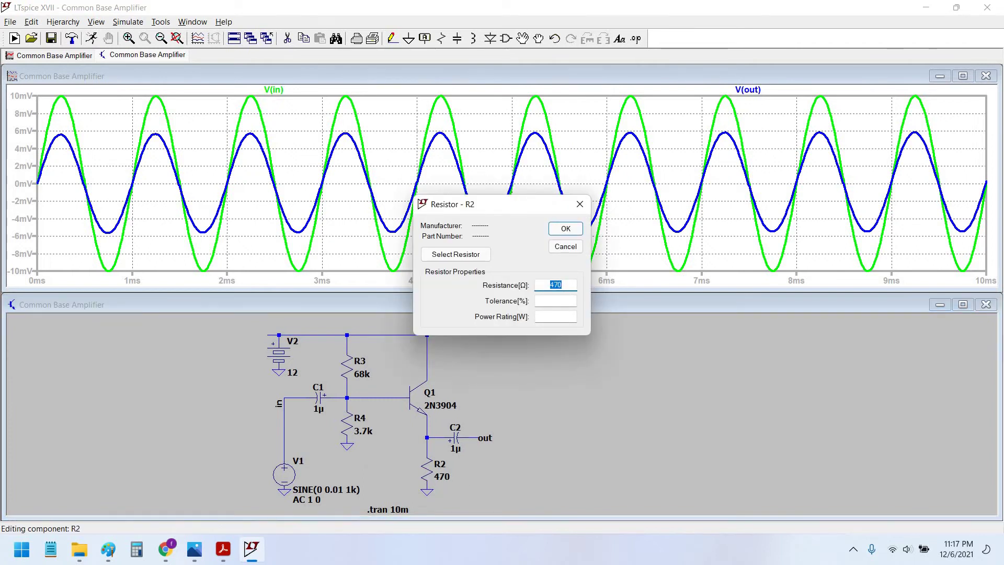
{"action": "type", "text": "150"}
{"action": "key", "text": "Return"}
{"action": "left_click", "coordinate": [93, 39]}
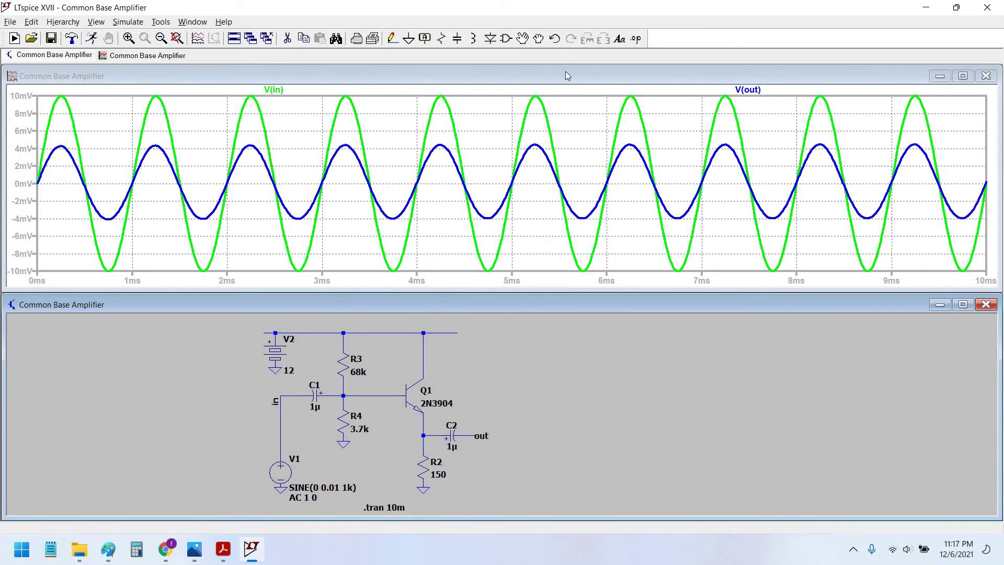
Step: Shift the out label farther from C2 and connect a new load resistor from the output wire to a new ground
{"action": "left_click", "coordinate": [479, 441]}
{"action": "left_click", "coordinate": [491, 439]}
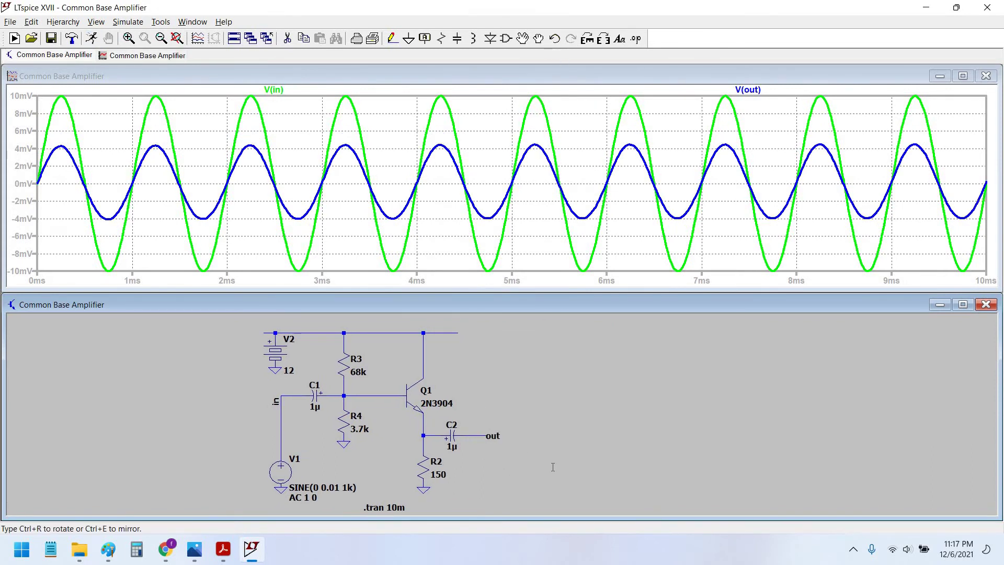
{"action": "left_click", "coordinate": [441, 41]}
{"action": "right_click", "coordinate": [532, 484]}
{"action": "left_click", "coordinate": [408, 39]}
{"action": "left_click", "coordinate": [475, 481]}
{"action": "right_click", "coordinate": [500, 482]}
{"action": "left_click", "coordinate": [392, 38]}
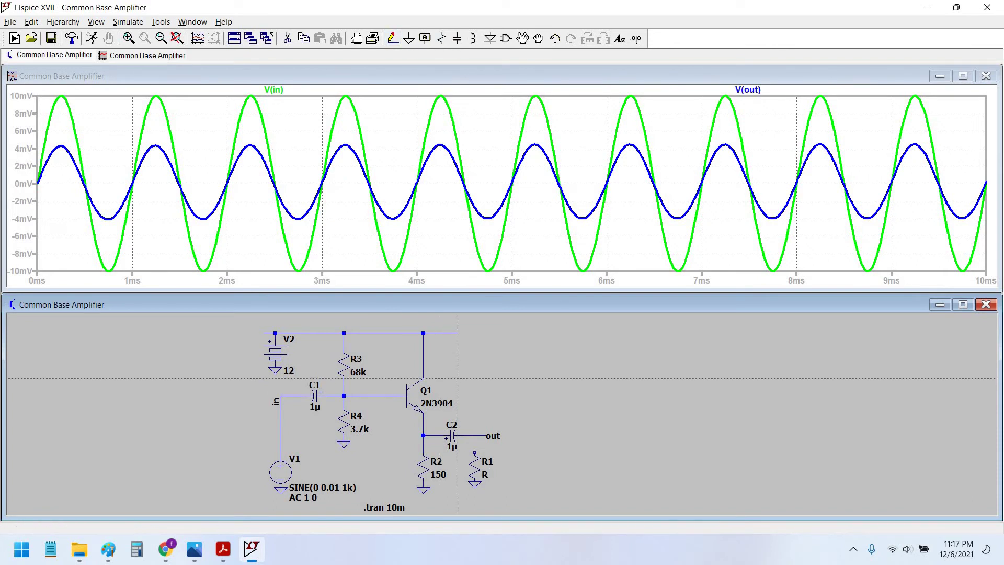
{"action": "left_click", "coordinate": [474, 452]}
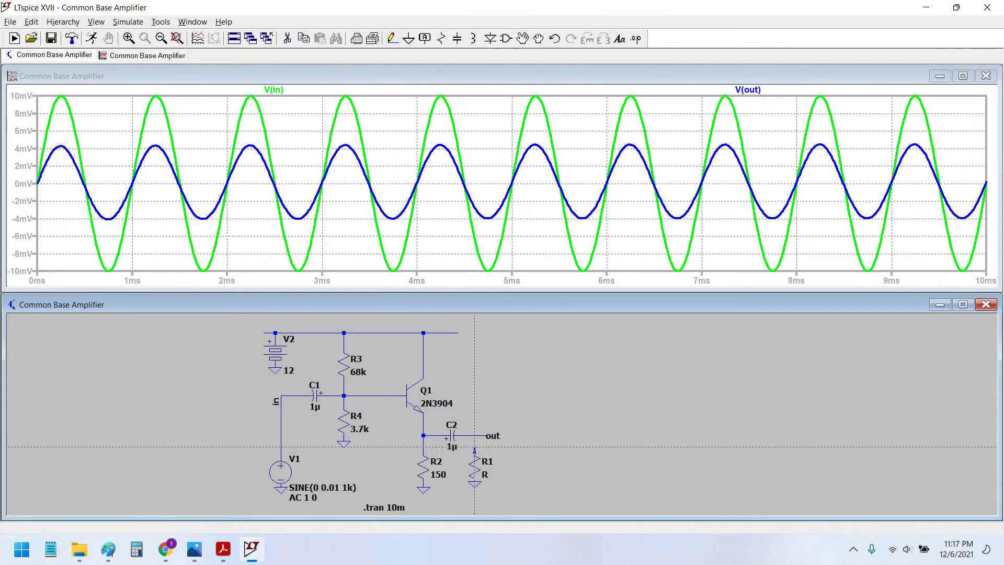
{"action": "left_click", "coordinate": [475, 435]}
{"action": "right_click", "coordinate": [475, 435]}
Step: Set the load resistor R1 to 2.2k
{"action": "right_click", "coordinate": [480, 463]}
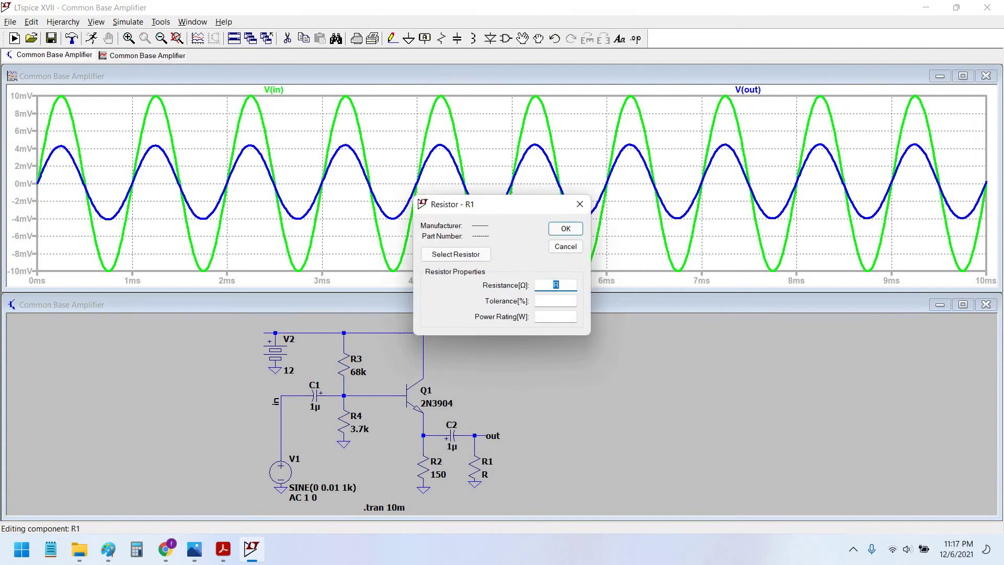
{"action": "type", "text": "2.2K"}
{"action": "key", "text": "Return"}
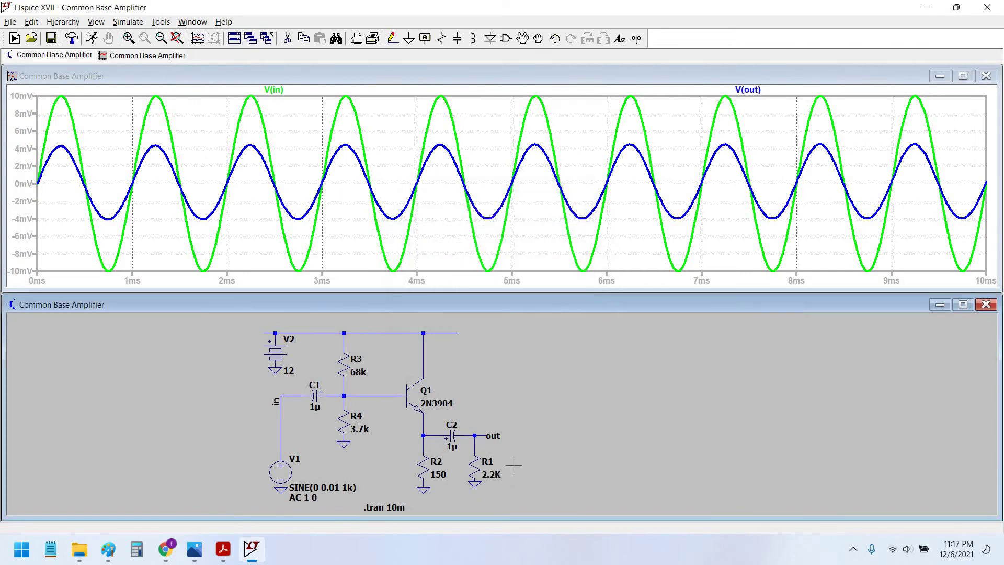
{"action": "right_click", "coordinate": [483, 467]}
{"action": "type", "text": "2.2k"}
{"action": "key", "text": "Return"}
Step: Set the lower bias resistor R4 to 4.7k and rerun the transient simulation
{"action": "right_click", "coordinate": [344, 421]}
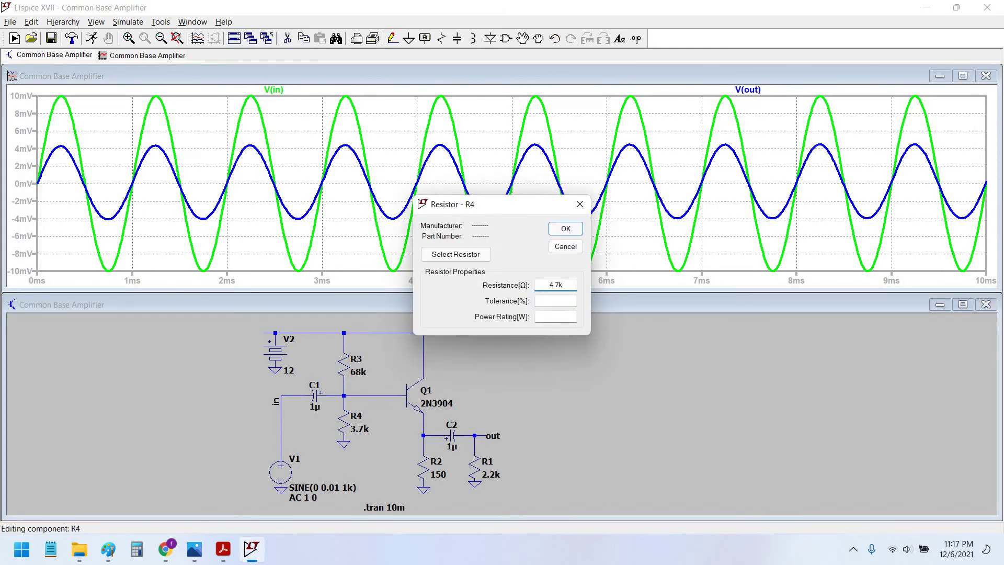
{"action": "type", "text": "4.7k"}
{"action": "key", "text": "Return"}
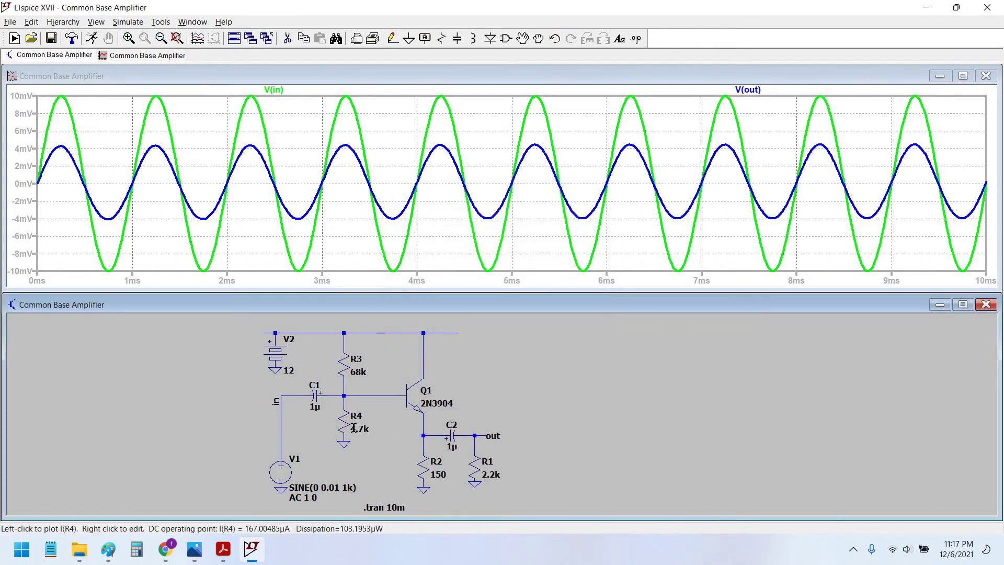
{"action": "left_click_drag", "start_coordinate": [369, 443], "coordinate": [359, 437]}
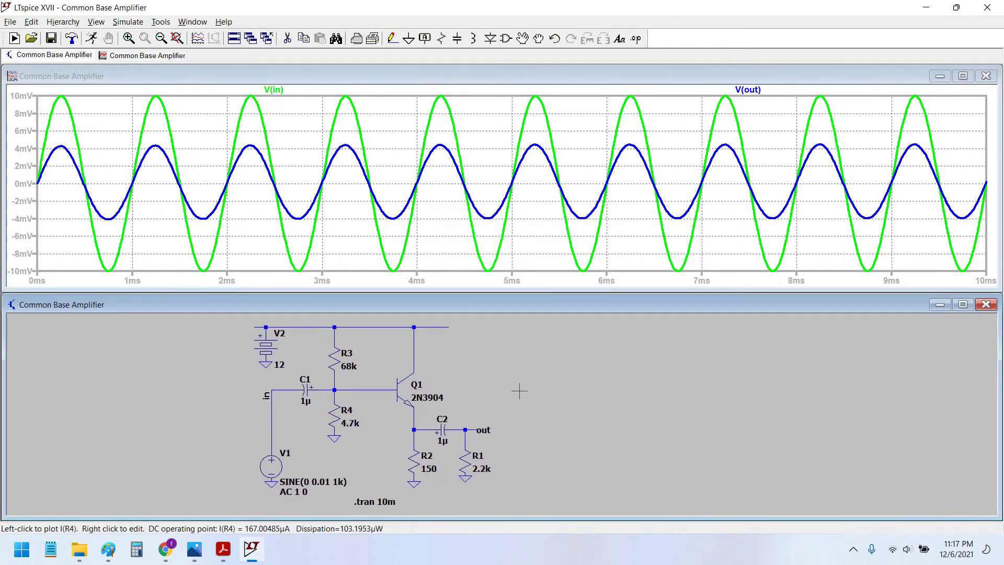
{"action": "left_click_drag", "start_coordinate": [573, 380], "coordinate": [581, 381]}
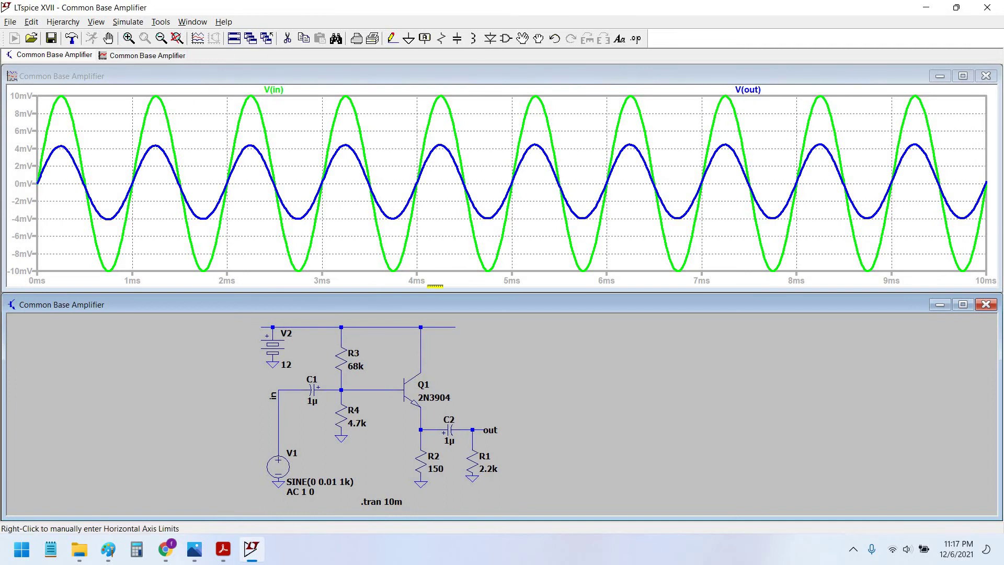
{"action": "key", "text": "ctrl+r"}
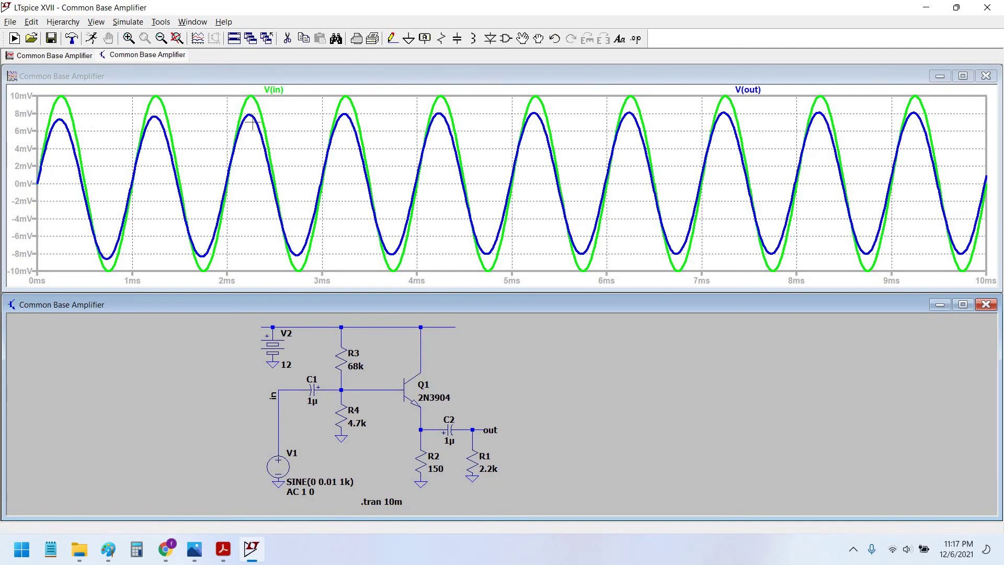
Step: Add a second plot pane to the waveform window and plot the currents through R1 and C1 in it
{"action": "left_click", "coordinate": [294, 101]}
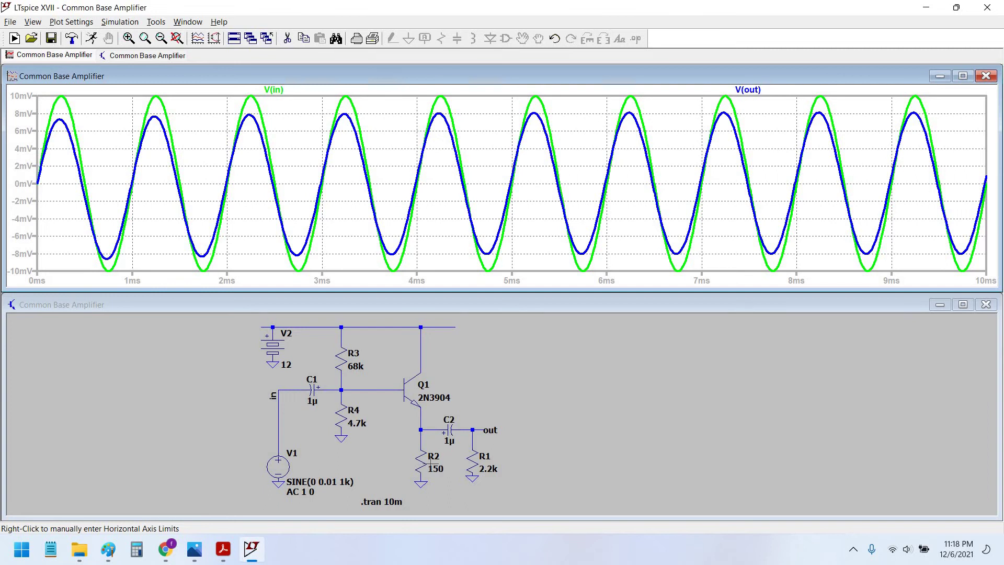
{"action": "right_click", "coordinate": [586, 148]}
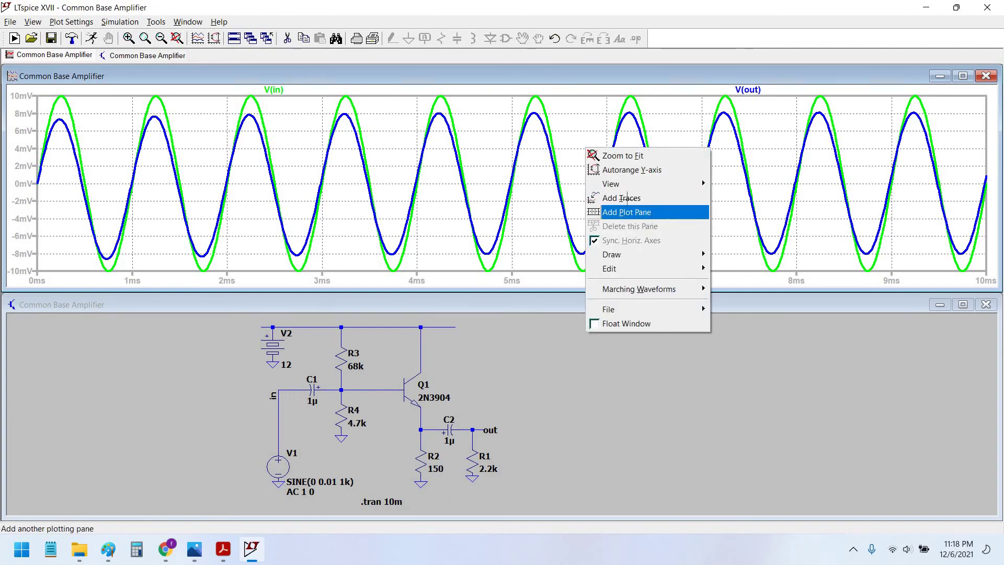
{"action": "left_click", "coordinate": [628, 207]}
{"action": "left_click", "coordinate": [484, 463]}
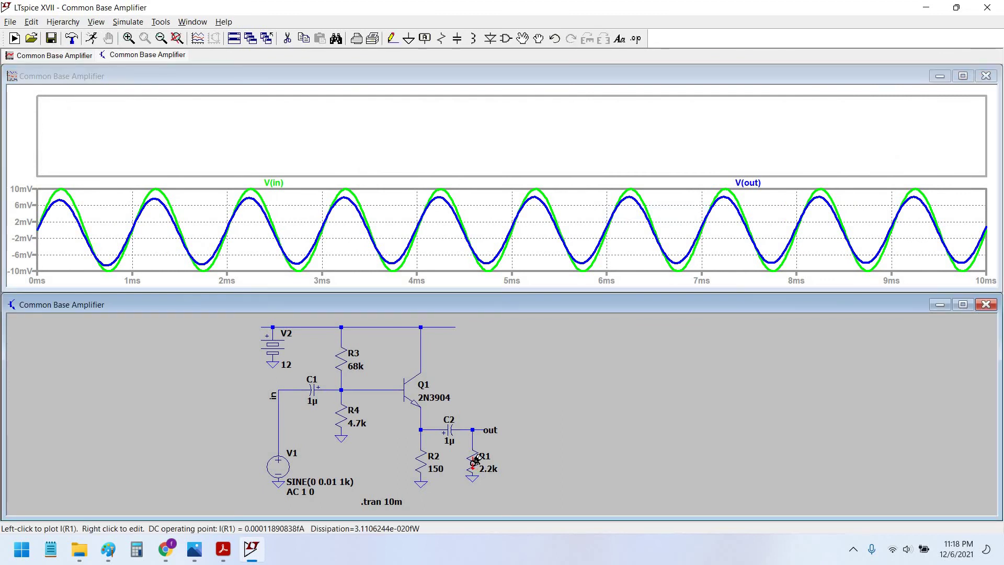
{"action": "left_click", "coordinate": [476, 461]}
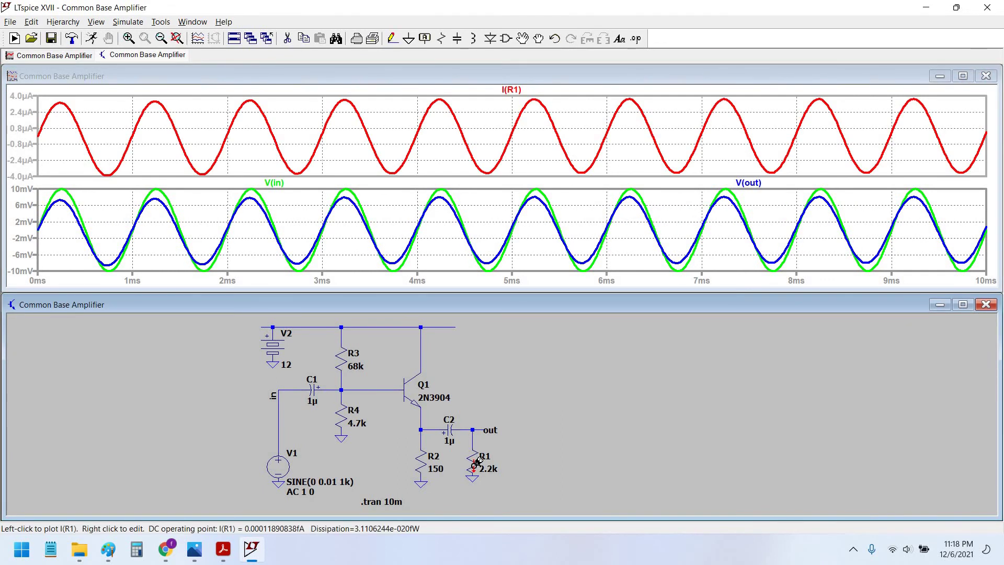
{"action": "left_click", "coordinate": [316, 388]}
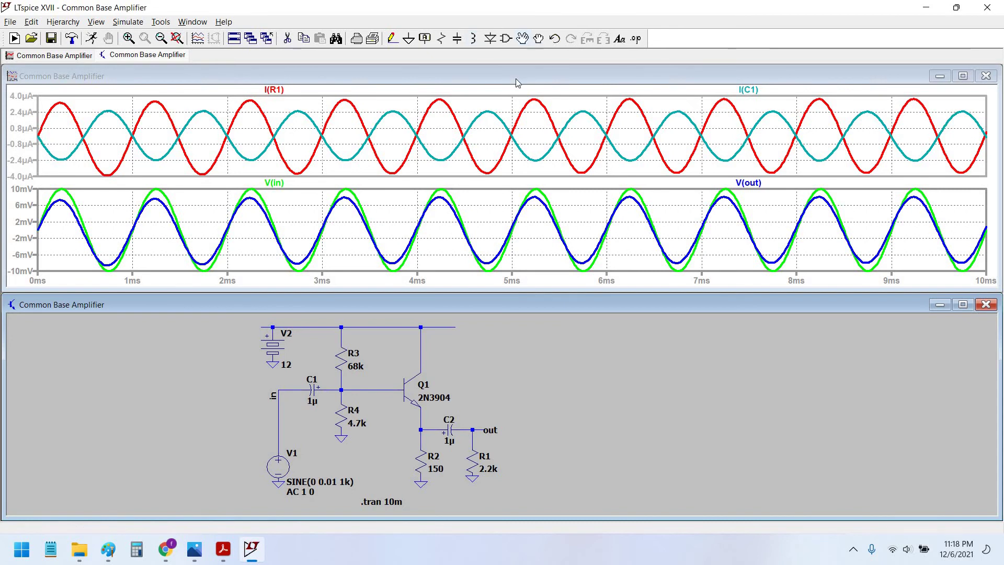
Step: Move source V1 up toward the in label, keeping its input and ground wires attached
{"action": "left_click", "coordinate": [538, 38]}
{"action": "left_click", "coordinate": [279, 466]}
{"action": "left_click", "coordinate": [279, 438]}
{"action": "key", "text": "Escape"}
{"action": "left_click_drag", "start_coordinate": [663, 411], "coordinate": [676, 412]}
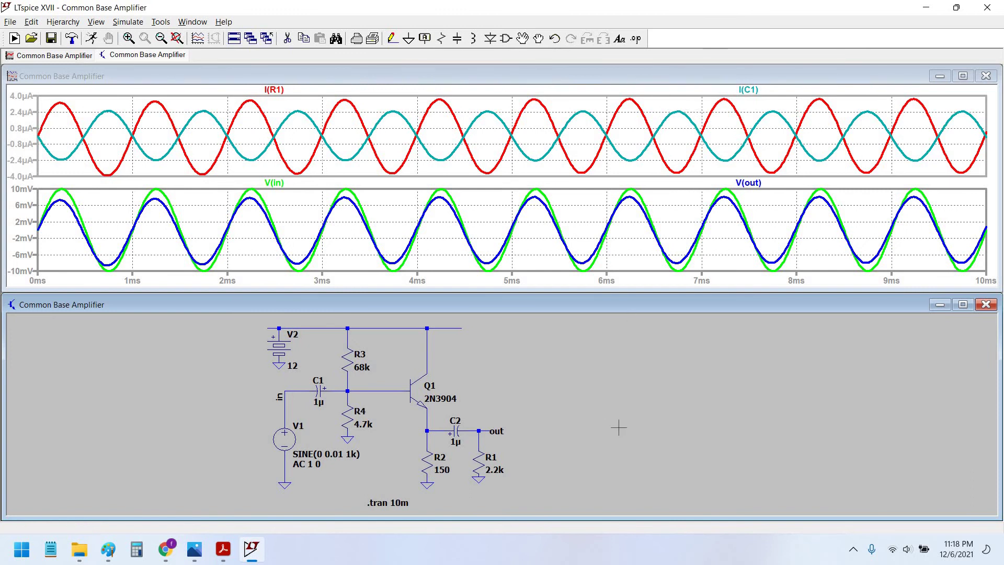
Step: Change R2 to 4.7k and load resistor R1 to 1k, rerunning the simulation
{"action": "right_click", "coordinate": [491, 454]}
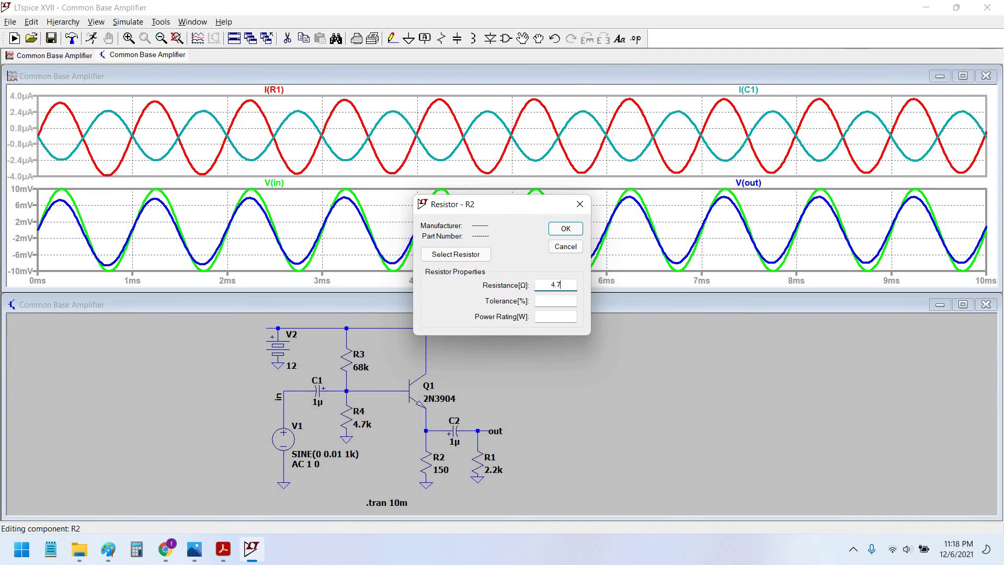
{"action": "key", "text": "Return"}
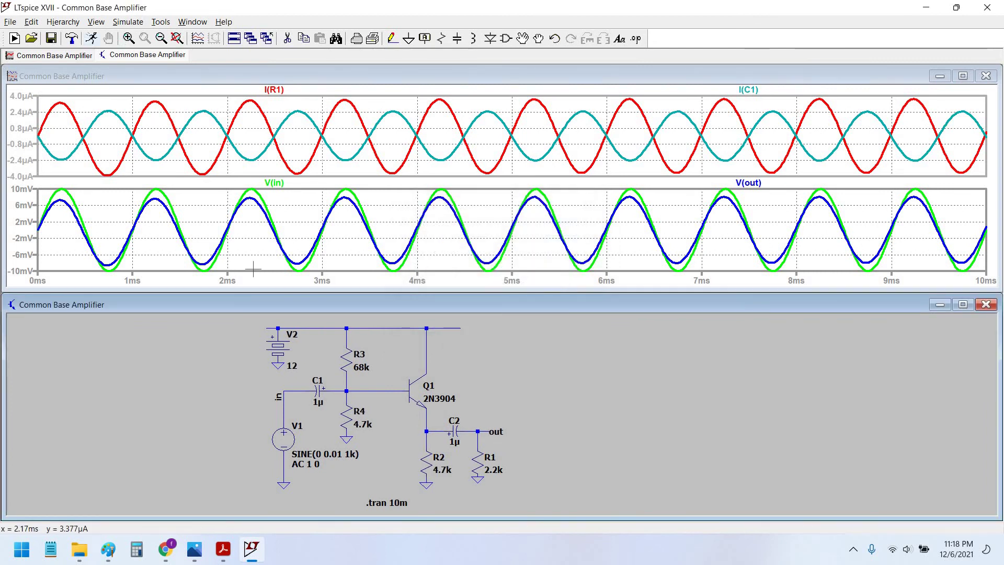
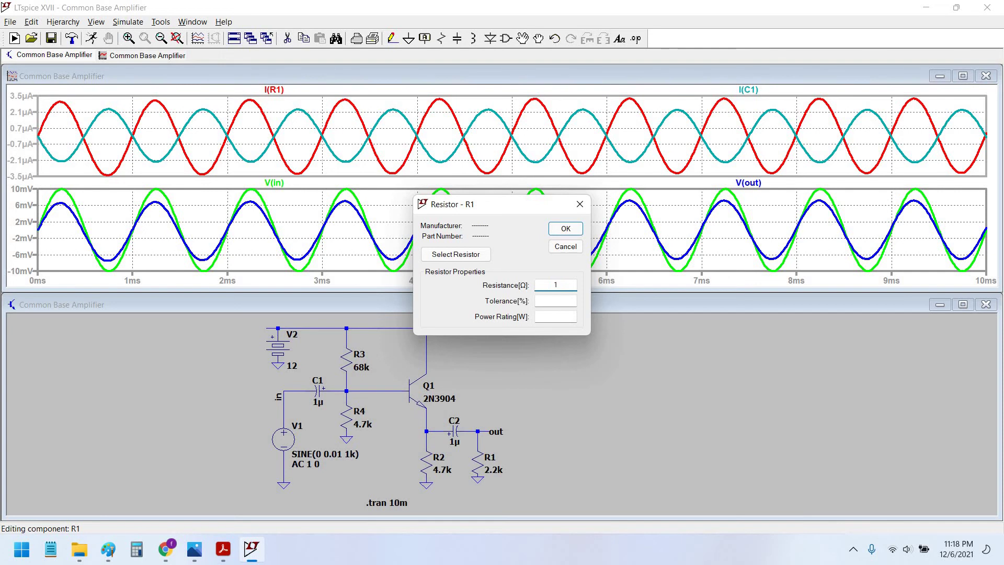
{"action": "key", "text": "Return"}
{"action": "left_click", "coordinate": [91, 39]}
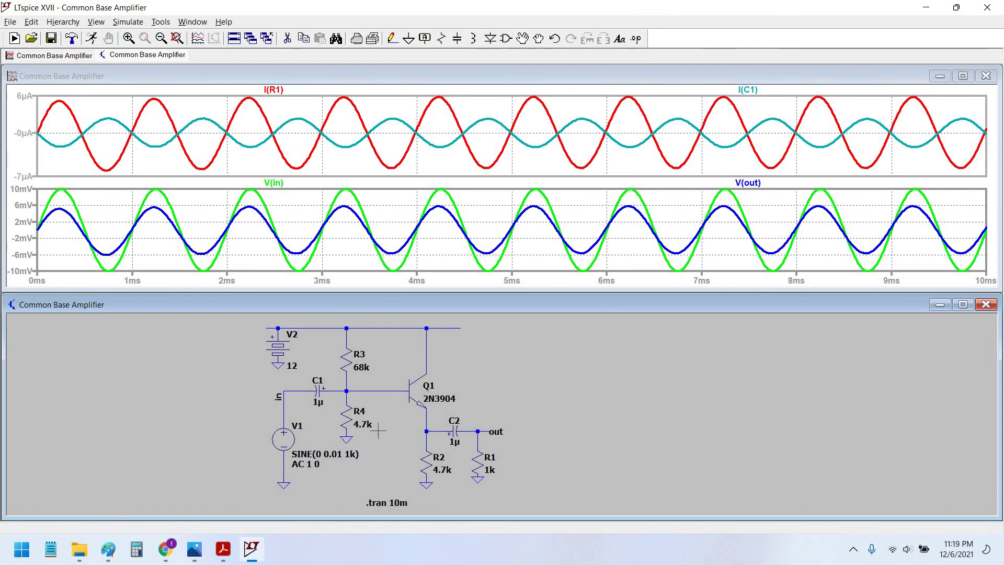
Step: Set emitter resistor R2 to 470 ohms and rerun the transient simulation
{"action": "right_click", "coordinate": [425, 465]}
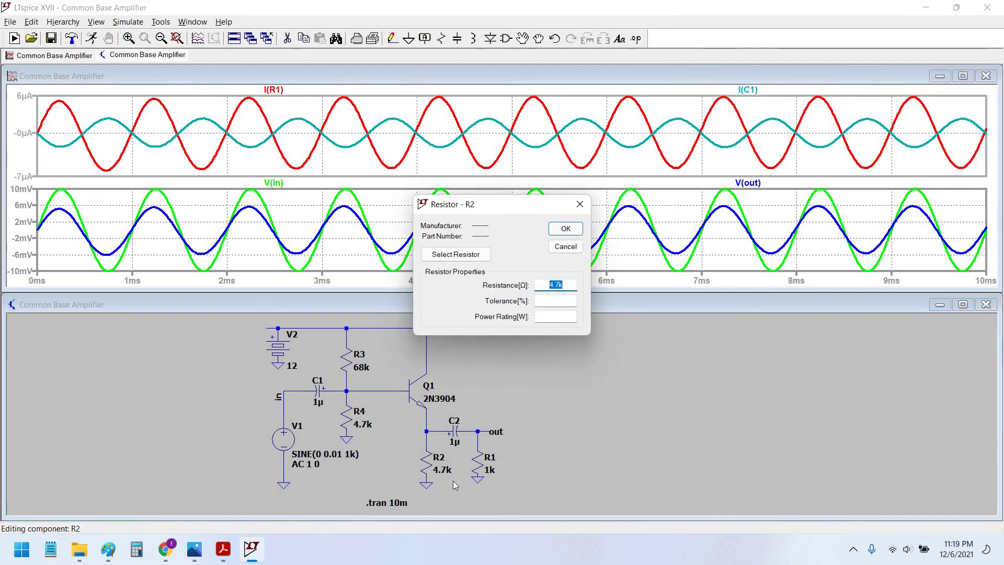
{"action": "type", "text": "470"}
{"action": "key", "text": "Return"}
{"action": "left_click", "coordinate": [90, 38]}
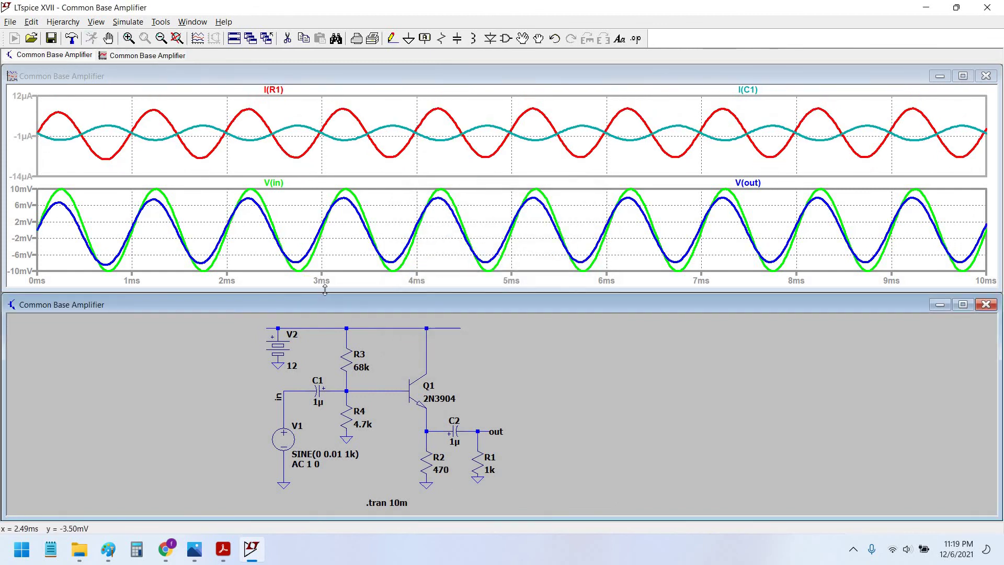
Step: Set emitter resistor R2 to 270 ohms and rerun the transient simulation
{"action": "right_click", "coordinate": [431, 463]}
{"action": "type", "text": "270"}
{"action": "key", "text": "Return"}
{"action": "left_click", "coordinate": [92, 39]}
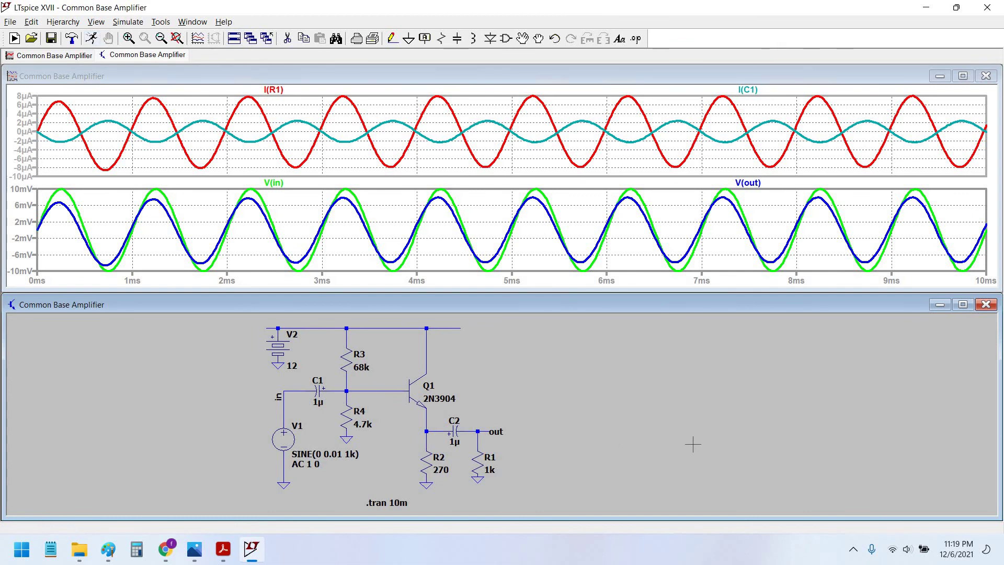
{"action": "left_click_drag", "start_coordinate": [684, 446], "coordinate": [691, 435]}
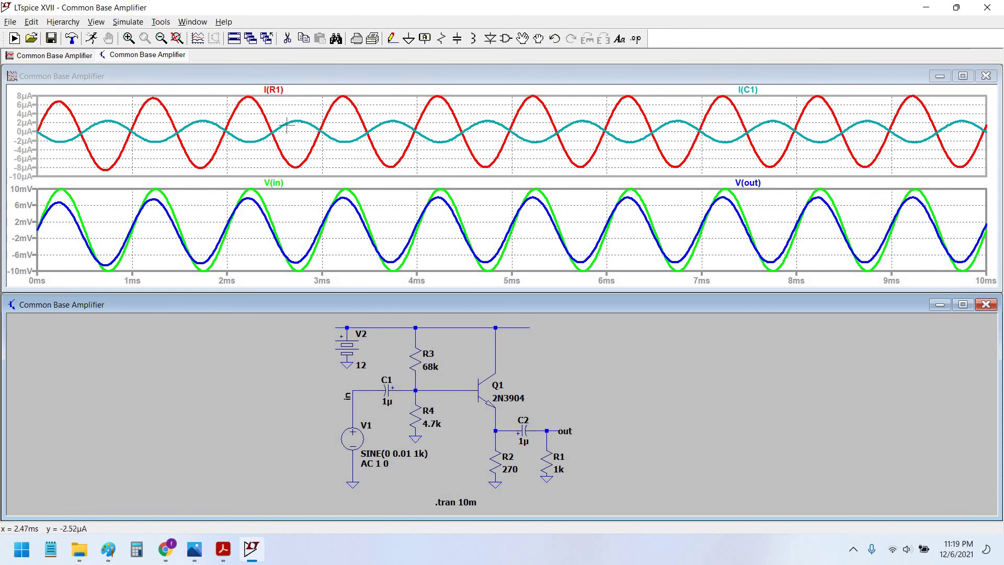
Step: Examine the input and output voltage and current waveforms alongside the complete common-collector schematic with its title
{"action": "left_click", "coordinate": [251, 104]}
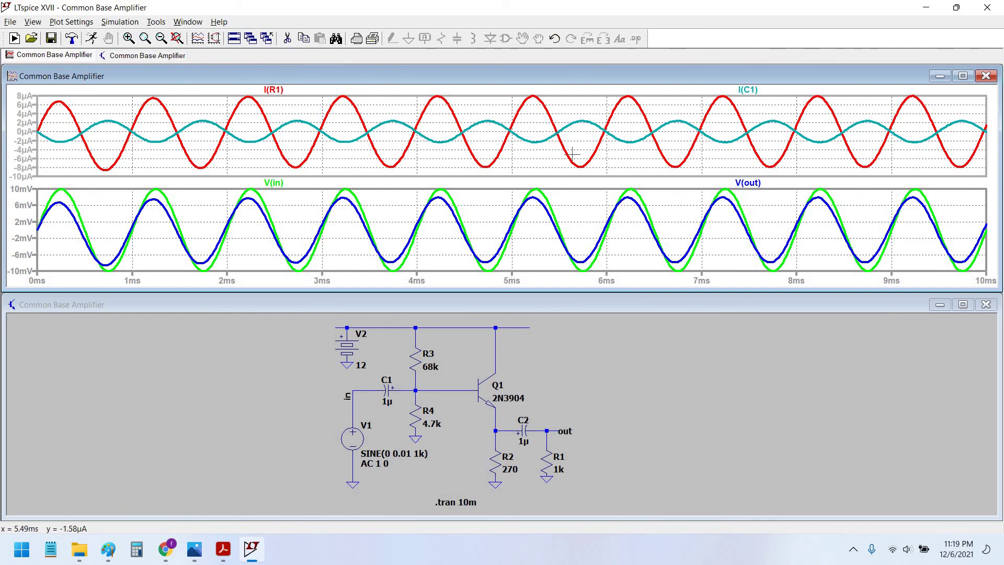
{"action": "left_click", "coordinate": [603, 388]}
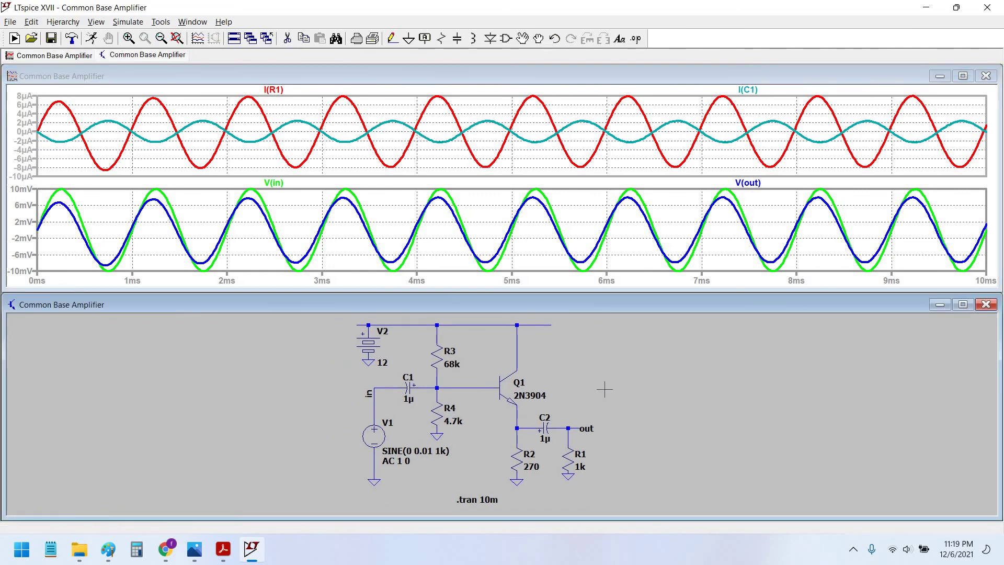
{"action": "scroll", "coordinate": [600, 386], "scroll_direction": "down", "scroll_amount": 3}
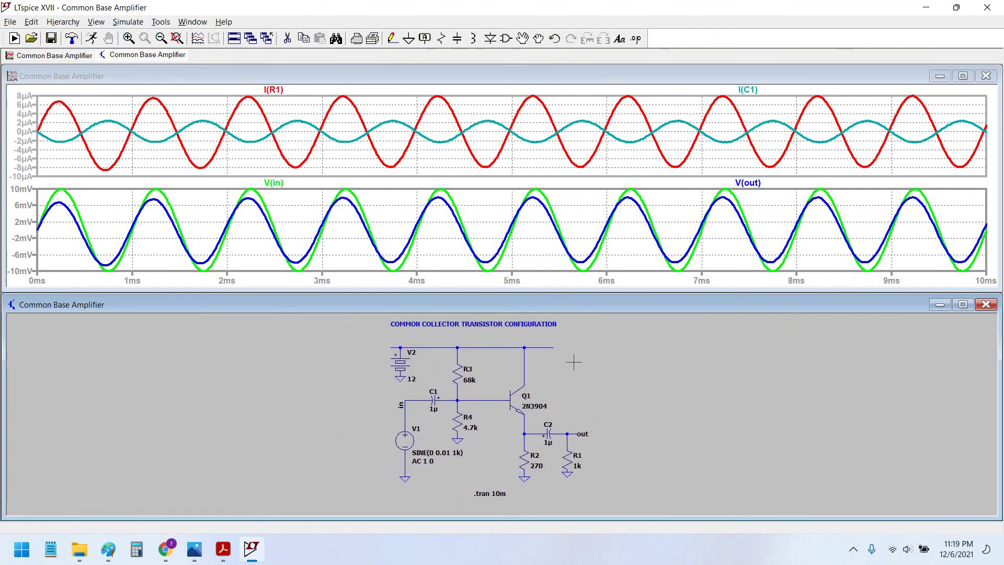
{"action": "scroll", "coordinate": [575, 362], "scroll_direction": "up", "scroll_amount": 2}
{"action": "scroll", "coordinate": [560, 393], "scroll_direction": "up", "scroll_amount": 2}
{"action": "scroll", "coordinate": [567, 394], "scroll_direction": "up", "scroll_amount": 3}
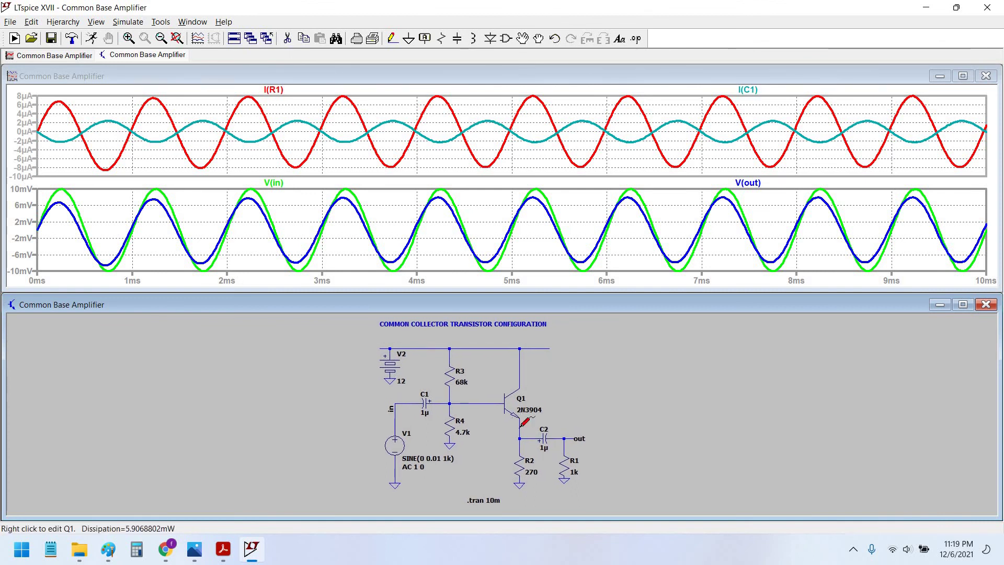
{"action": "scroll", "coordinate": [539, 413], "scroll_direction": "up", "scroll_amount": 1}
{"action": "scroll", "coordinate": [593, 412], "scroll_direction": "up", "scroll_amount": 1}
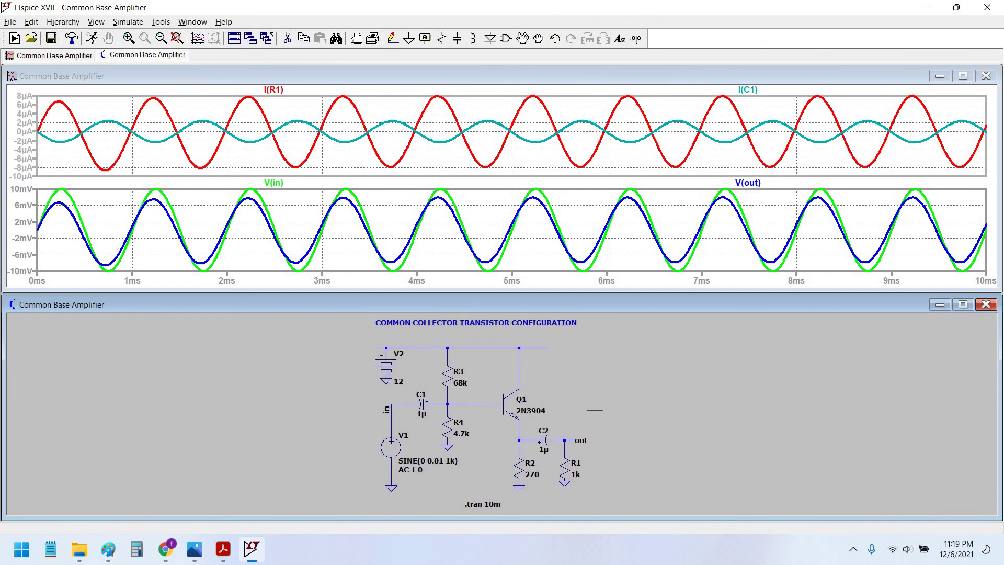
Step: Move the .tran 10m directive up to the level of the ground symbols, between V1 and R2
{"action": "left_click", "coordinate": [538, 39]}
{"action": "left_click", "coordinate": [486, 502]}
{"action": "left_click_drag", "start_coordinate": [485, 502], "coordinate": [480, 484]}
{"action": "scroll", "coordinate": [596, 403], "scroll_direction": "up", "scroll_amount": 1}
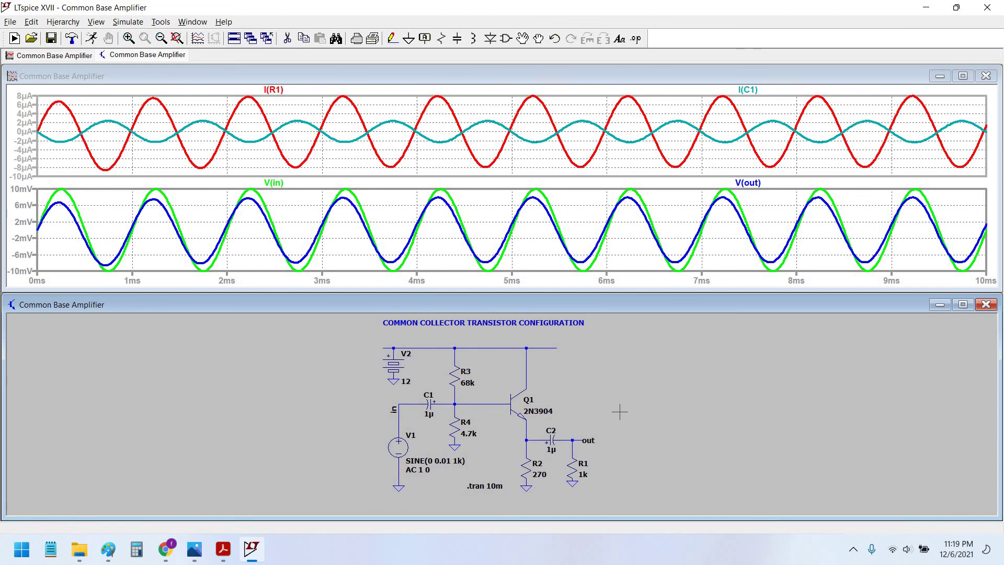
{"action": "left_click_drag", "start_coordinate": [641, 431], "coordinate": [642, 419]}
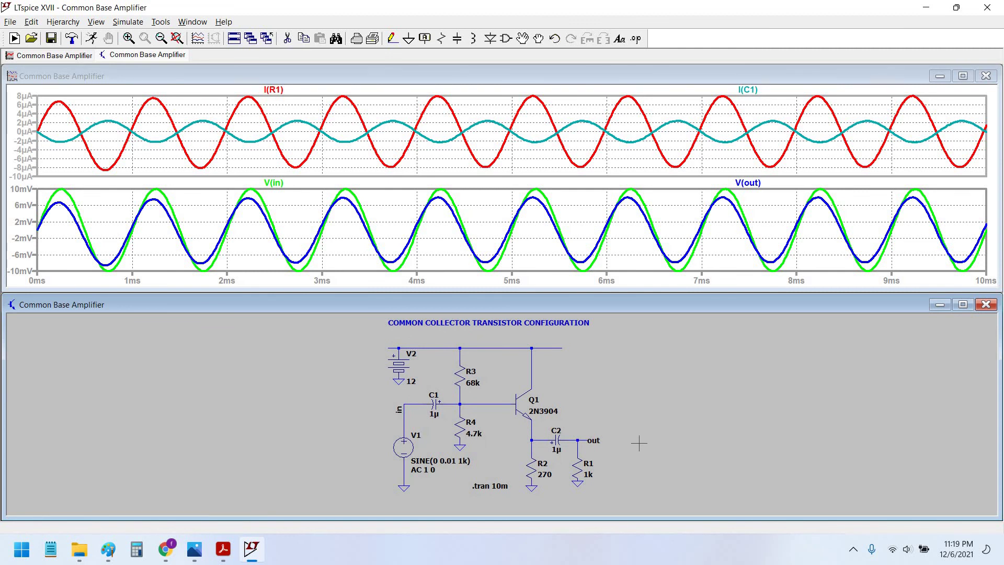
{"action": "left_click_drag", "start_coordinate": [634, 453], "coordinate": [644, 457]}
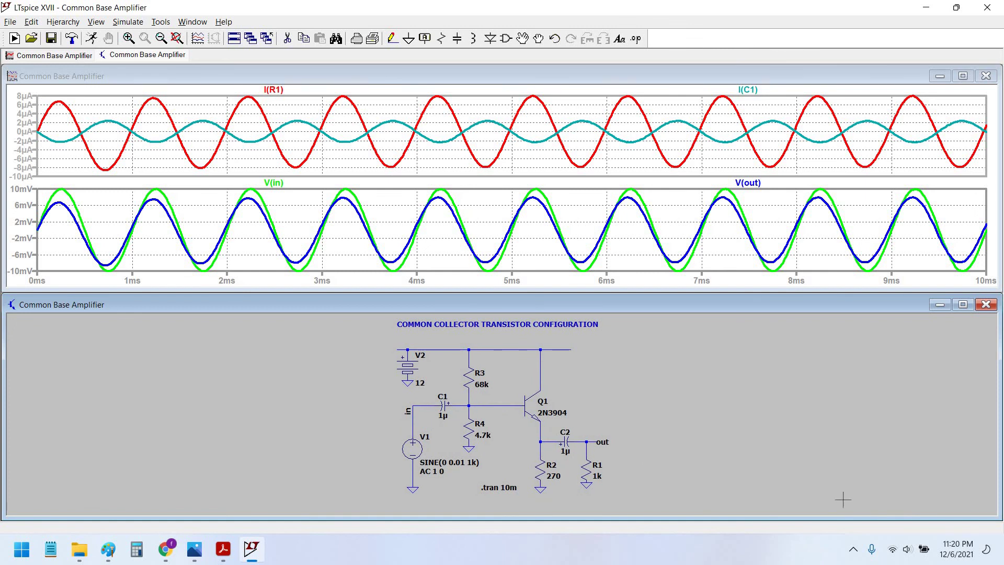